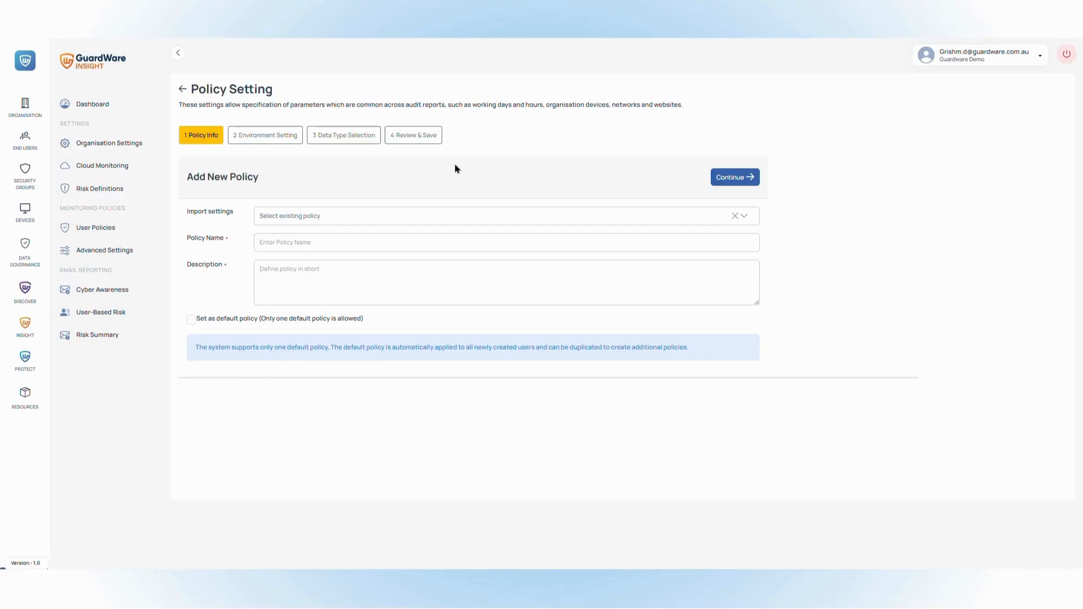
# - Enter "Finance Employees Policy" as both the name and the description of the new policy
pyautogui.click(469, 219)
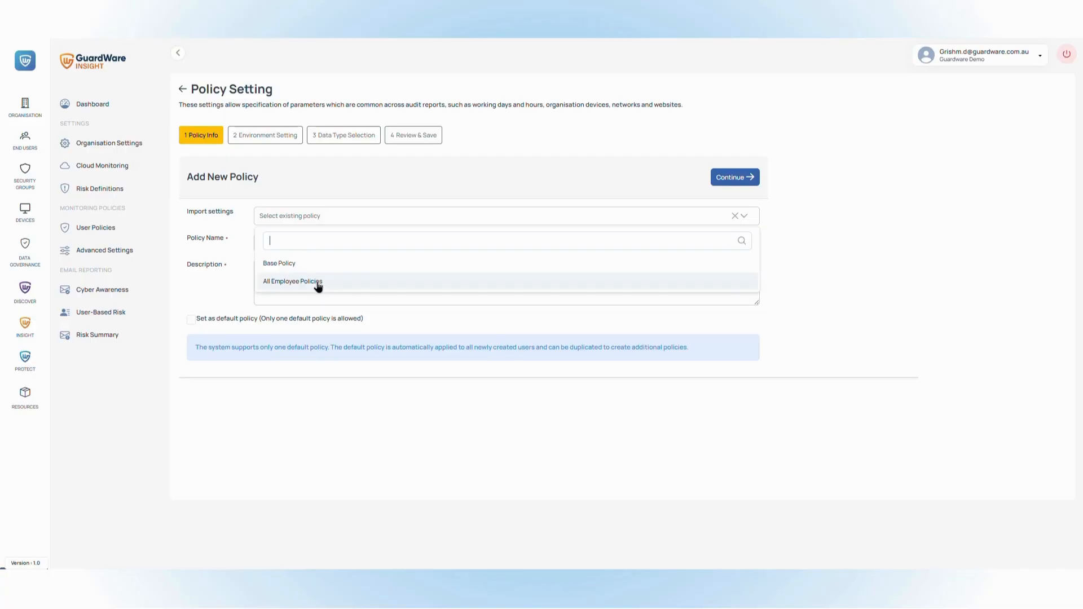
pyautogui.click(490, 188)
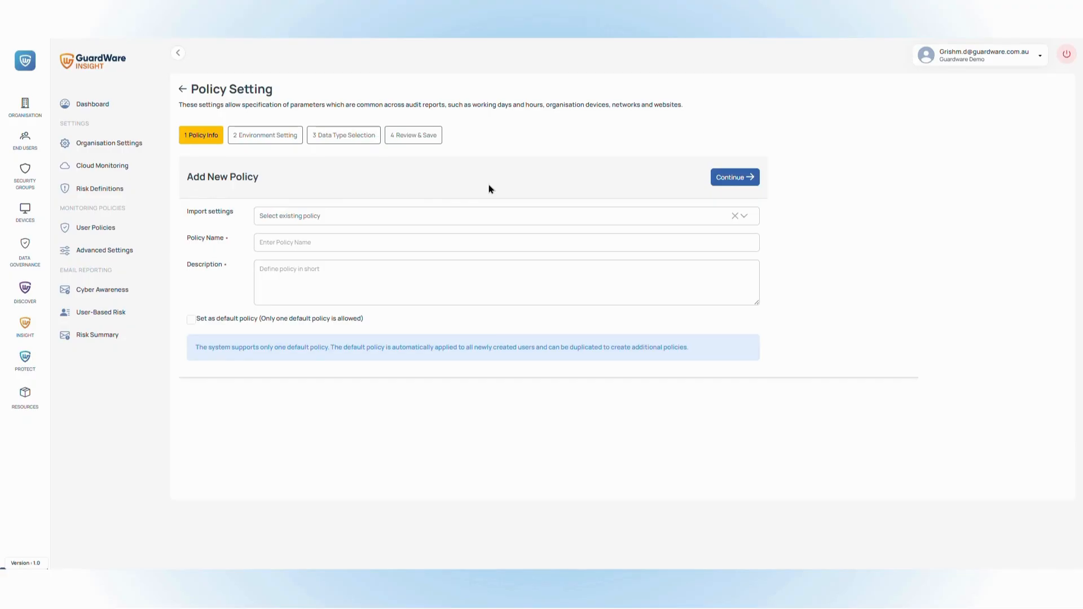
pyautogui.click(501, 241)
pyautogui.write('Financ')
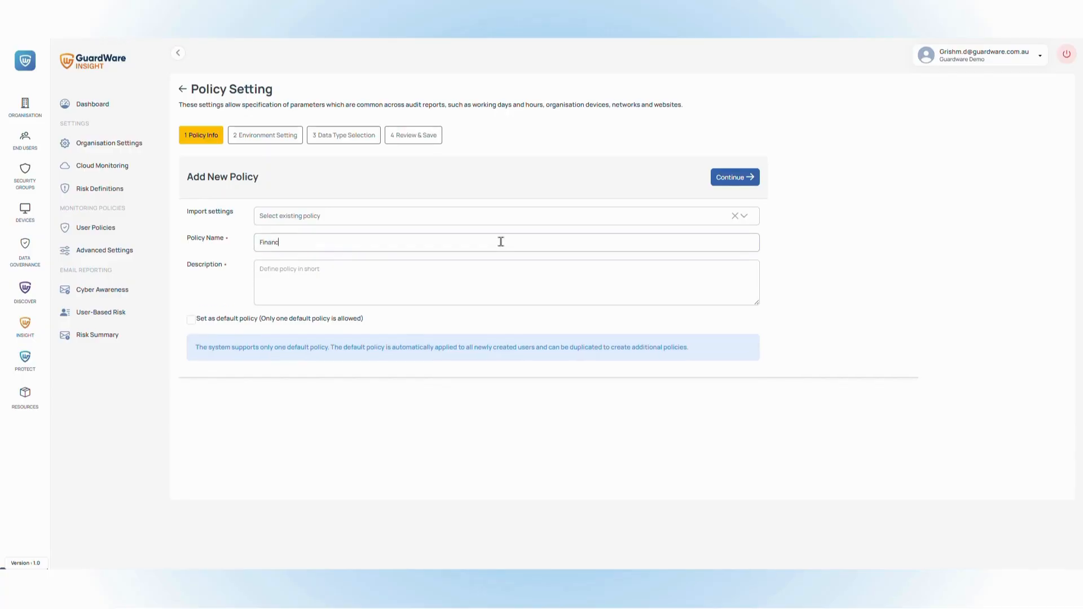
pyautogui.write('e Employees Policy')
pyautogui.moveTo(339, 242); pyautogui.dragTo(259, 242)
pyautogui.hotkey('ctrl', 'c')
pyautogui.click(326, 276)
pyautogui.hotkey('ctrl', 'v')
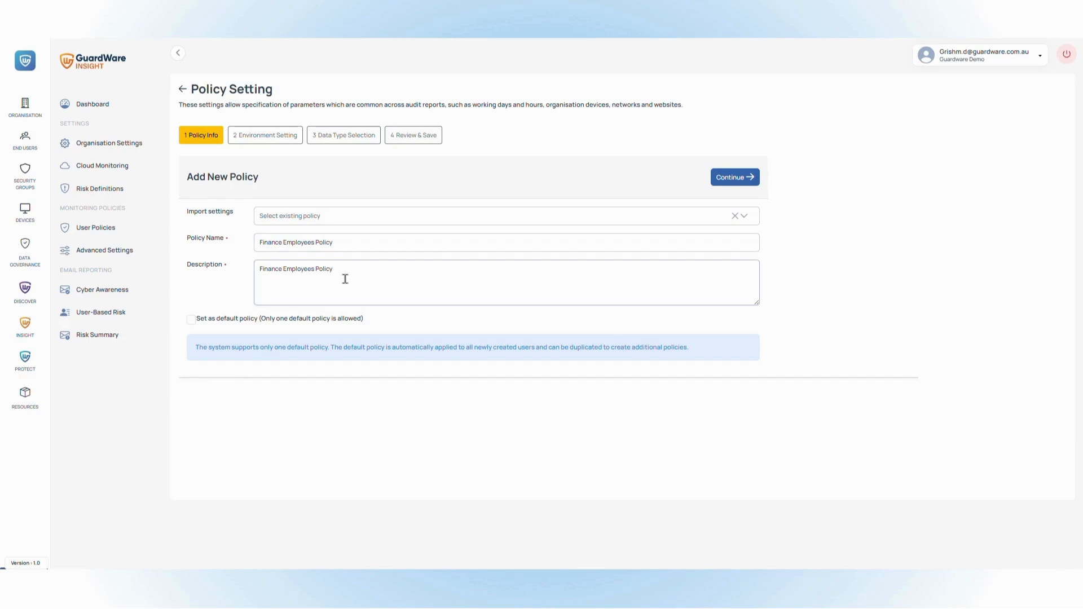
pyautogui.click(245, 293)
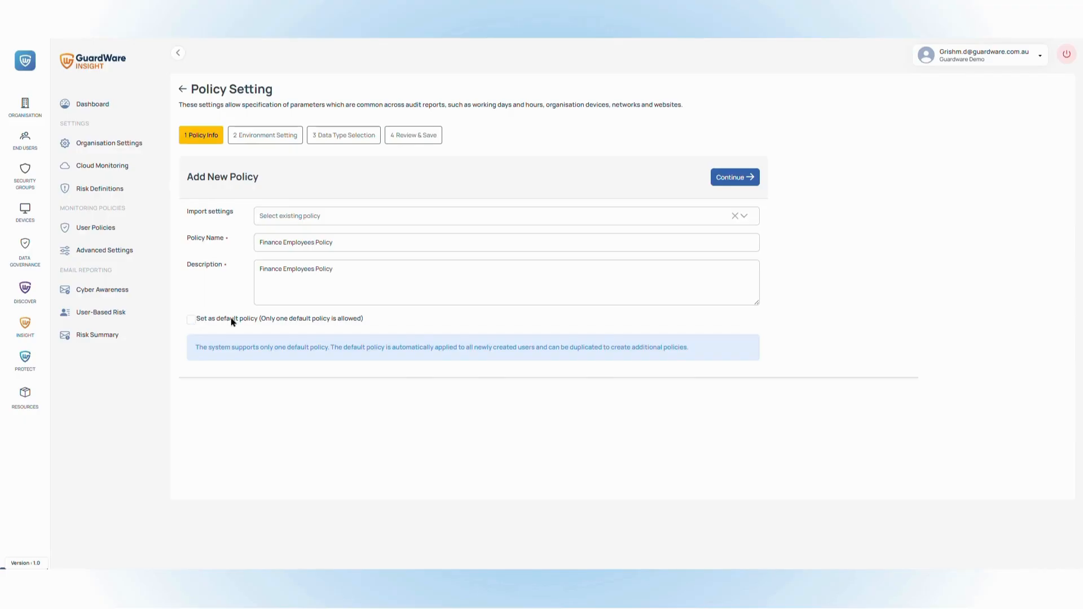
# - Leave the policy as non-default and continue to its environment settings
pyautogui.click(191, 320)
pyautogui.click(191, 319)
pyautogui.click(734, 177)
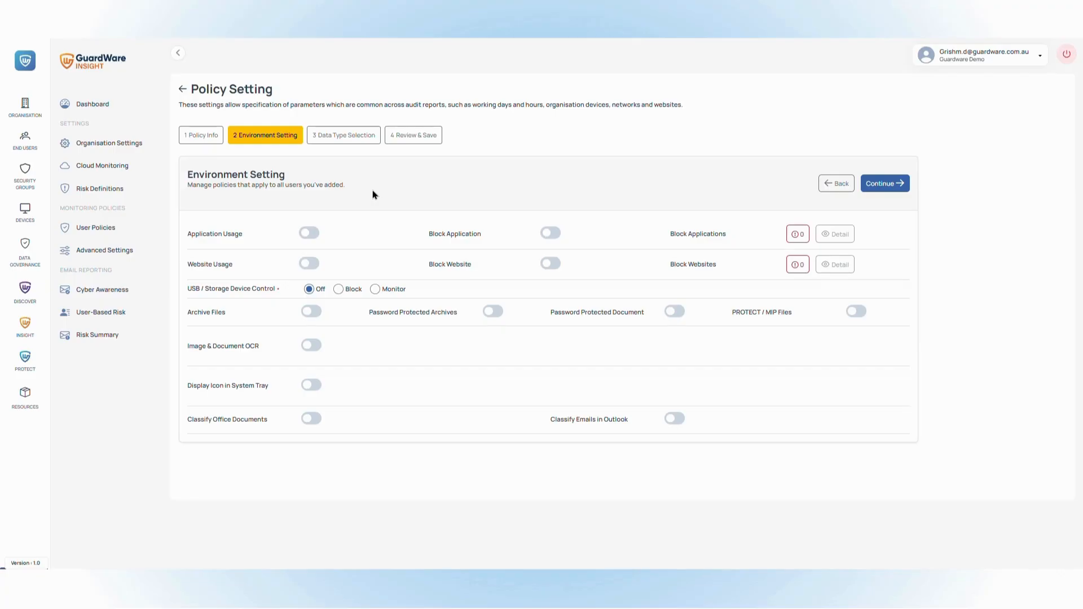
# - Turn on Application Usage and Block Application, and look through the list of applications available for blocking
pyautogui.click(310, 236)
pyautogui.click(552, 234)
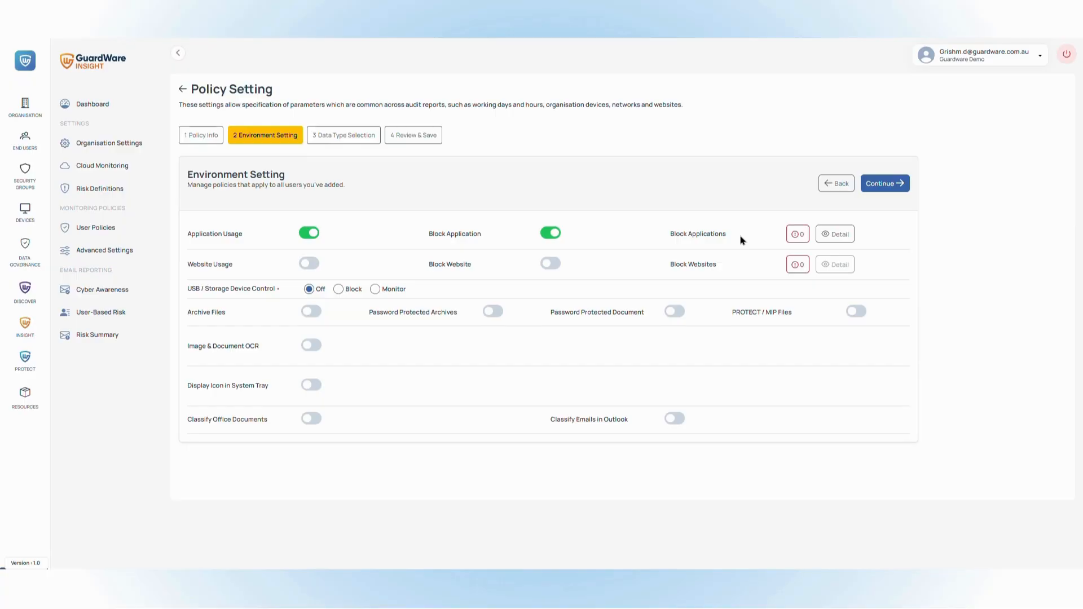
pyautogui.click(836, 234)
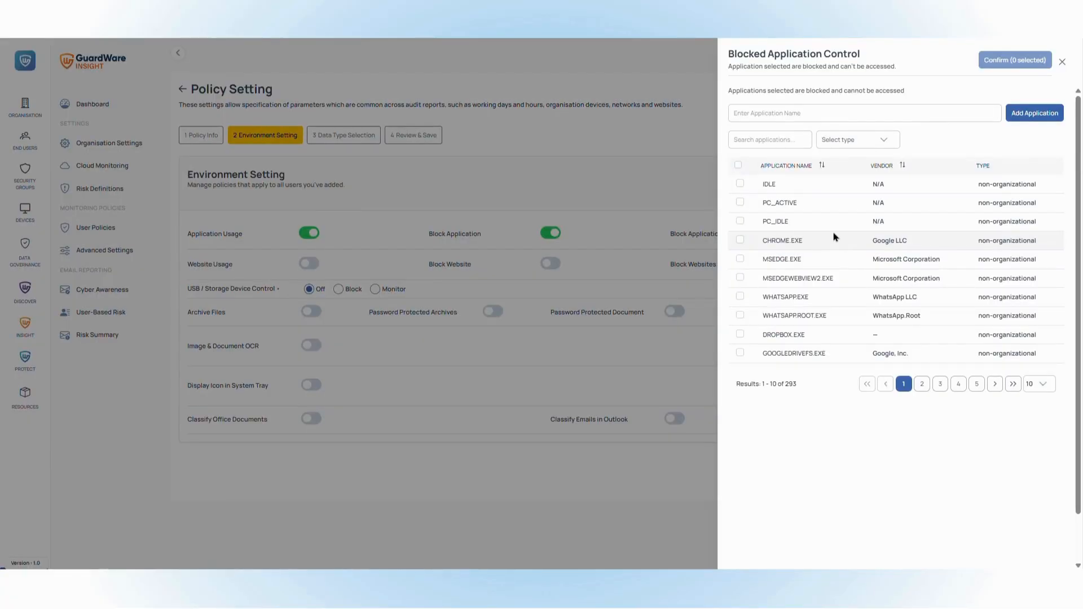
pyautogui.scroll(-1, 787, 207)
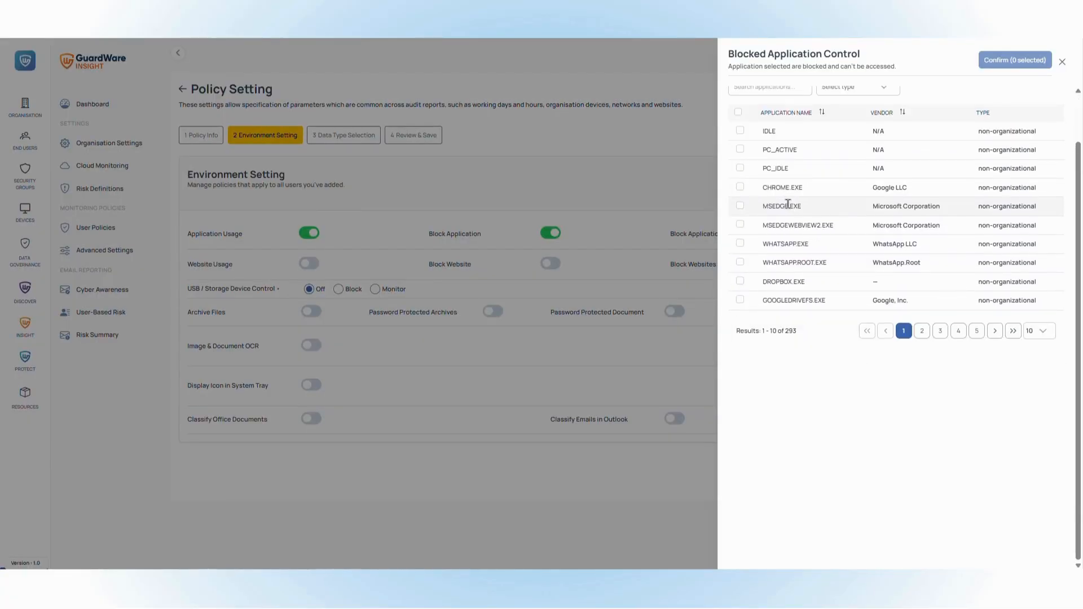
pyautogui.scroll(1, 788, 208)
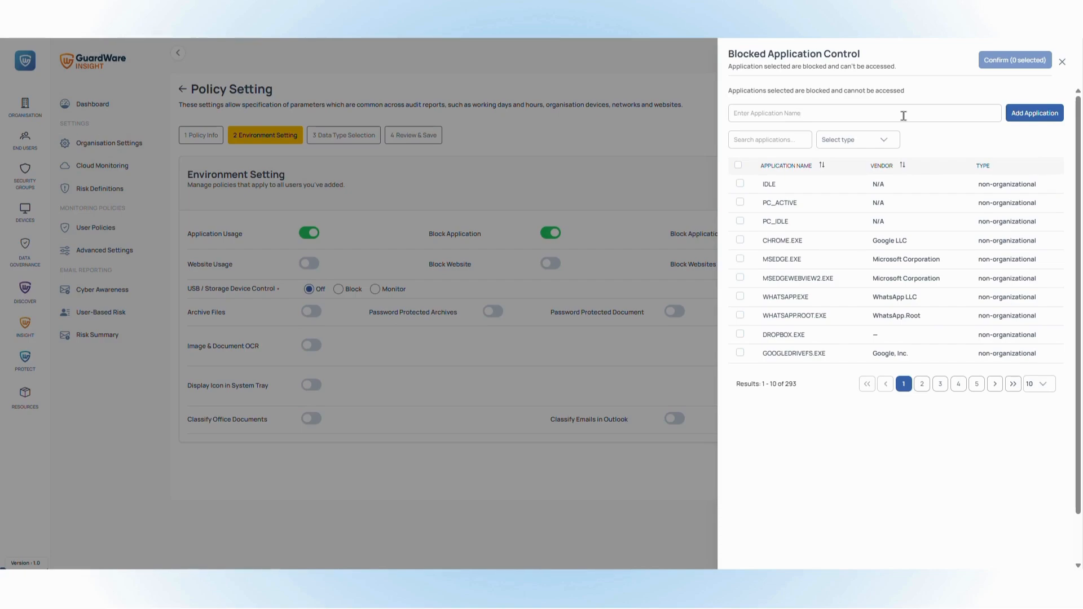
pyautogui.click(822, 113)
pyautogui.write('fIR')
pyautogui.press('BackSpace')
pyautogui.press('BackSpace')
pyautogui.press('BackSpace')
# - Add WHATSAPP.EXE and WHATSAPP.ROOT.EXE to the policy's blocked applications
pyautogui.click(741, 299)
pyautogui.click(741, 315)
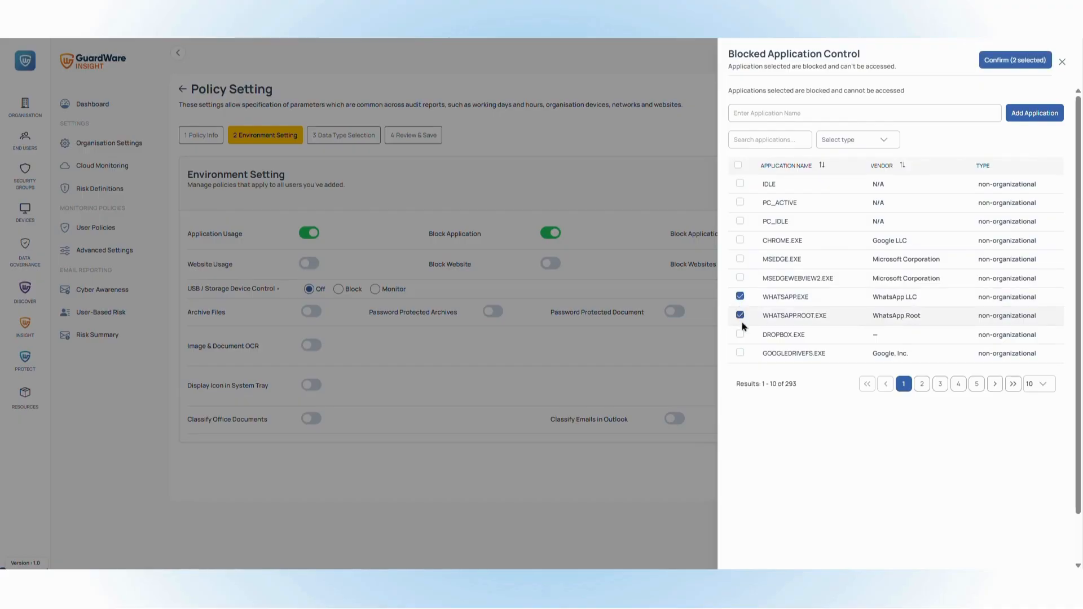
pyautogui.click(1020, 62)
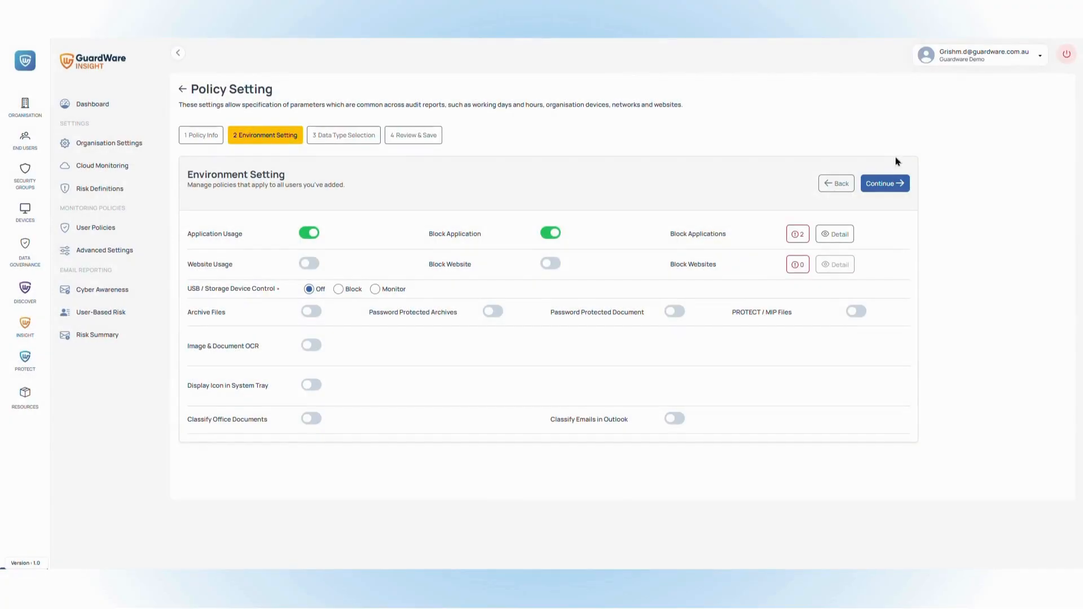
# - Turn on Website Usage and Block Website, and add chatgpt.com and claude.ai to the blocked websites
pyautogui.click(310, 268)
pyautogui.click(552, 270)
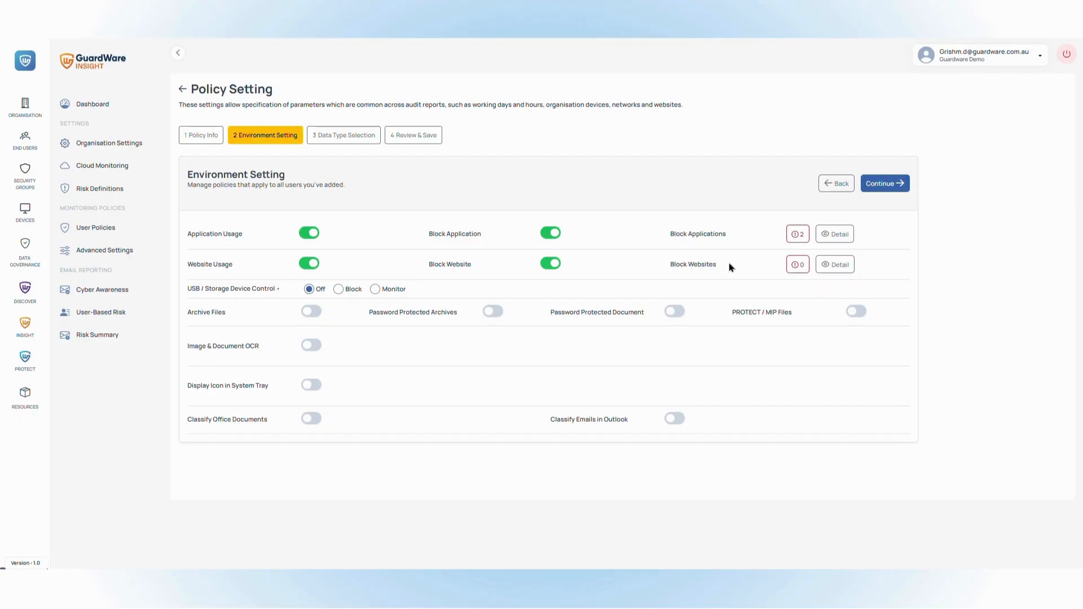
pyautogui.click(840, 270)
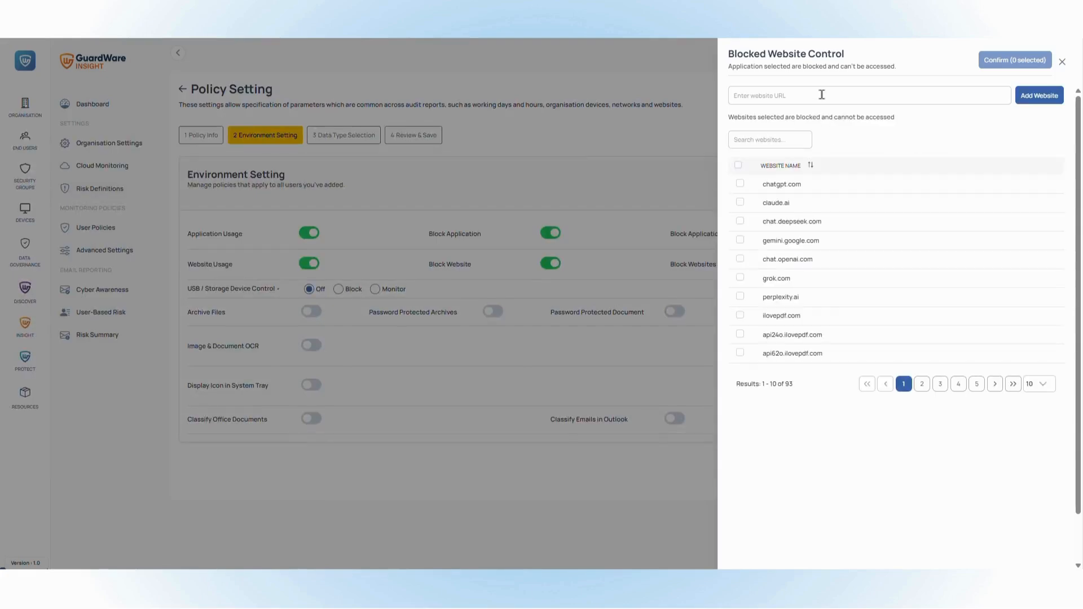
pyautogui.click(740, 183)
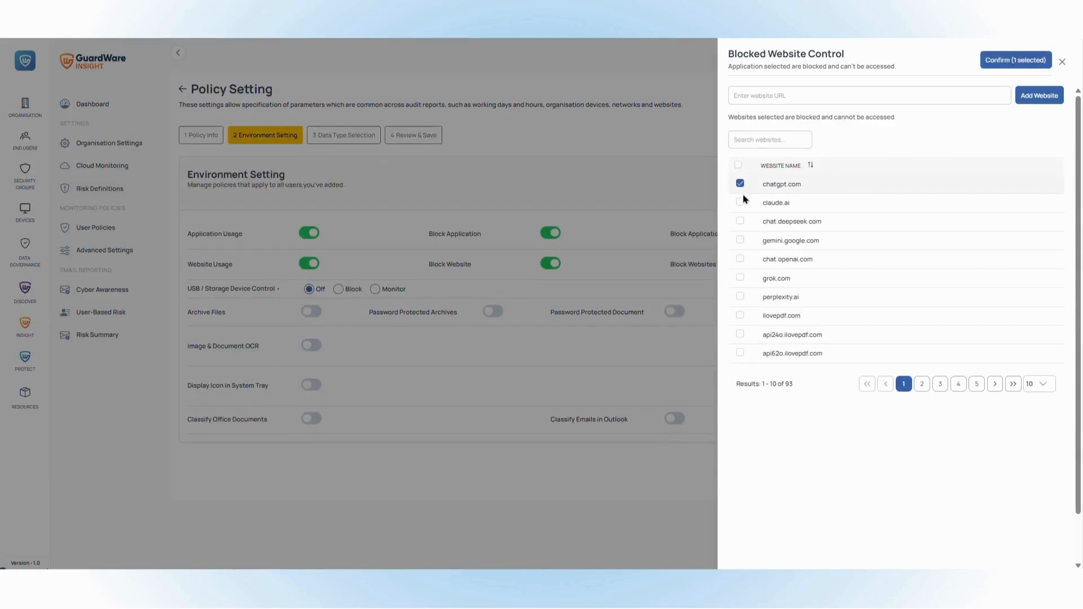
pyautogui.click(740, 202)
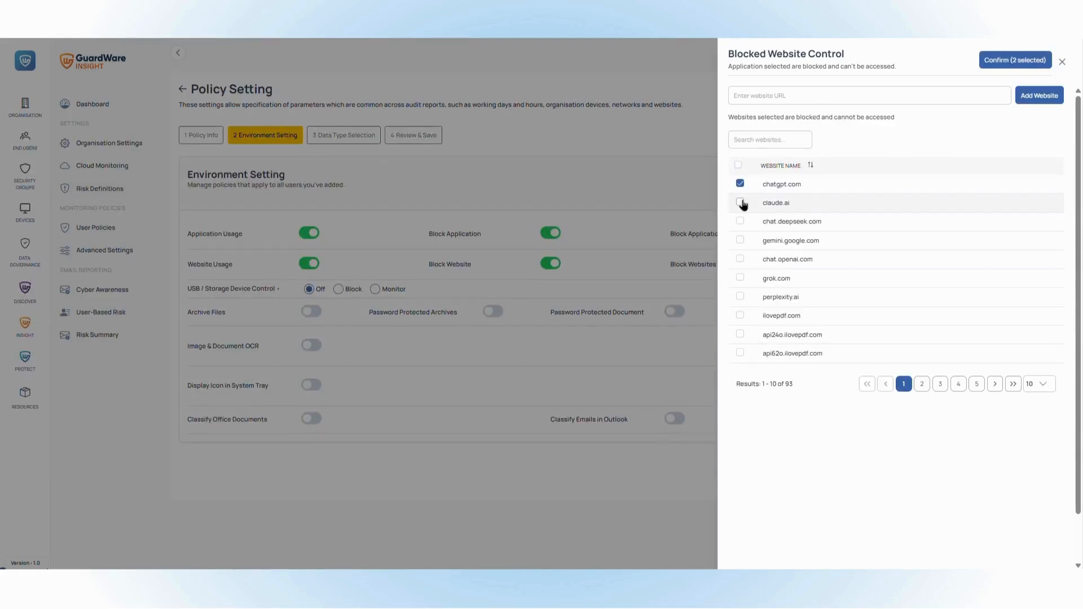
pyautogui.click(1024, 60)
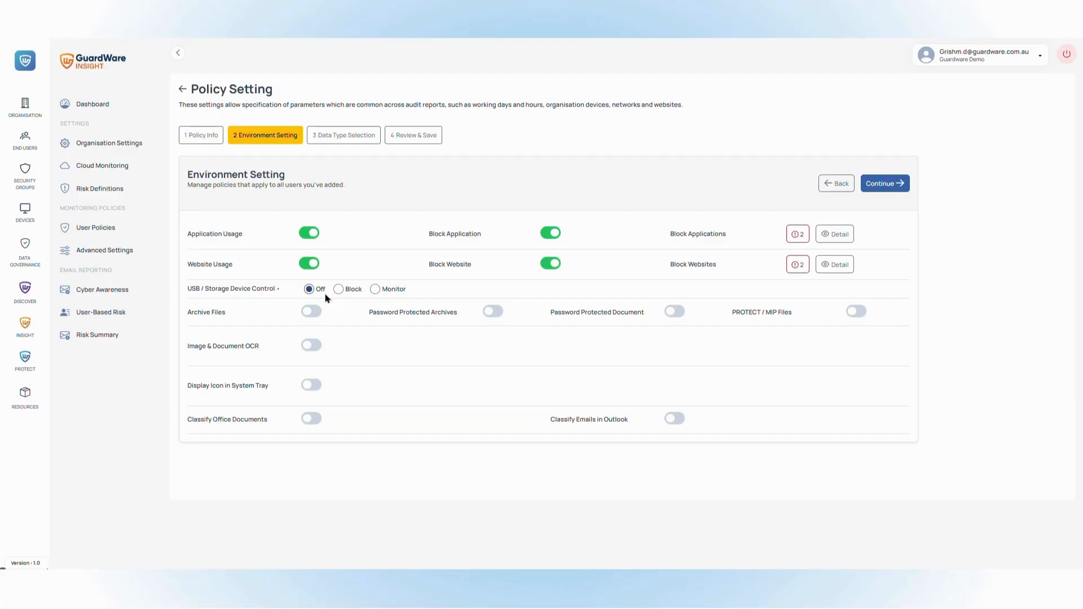
# - Set USB / Storage Device Control to Monitor and enable Archive Files, Password Protected Archives and Password Protected Document
pyautogui.click(338, 289)
pyautogui.click(375, 289)
pyautogui.click(310, 312)
pyautogui.click(495, 312)
pyautogui.click(681, 313)
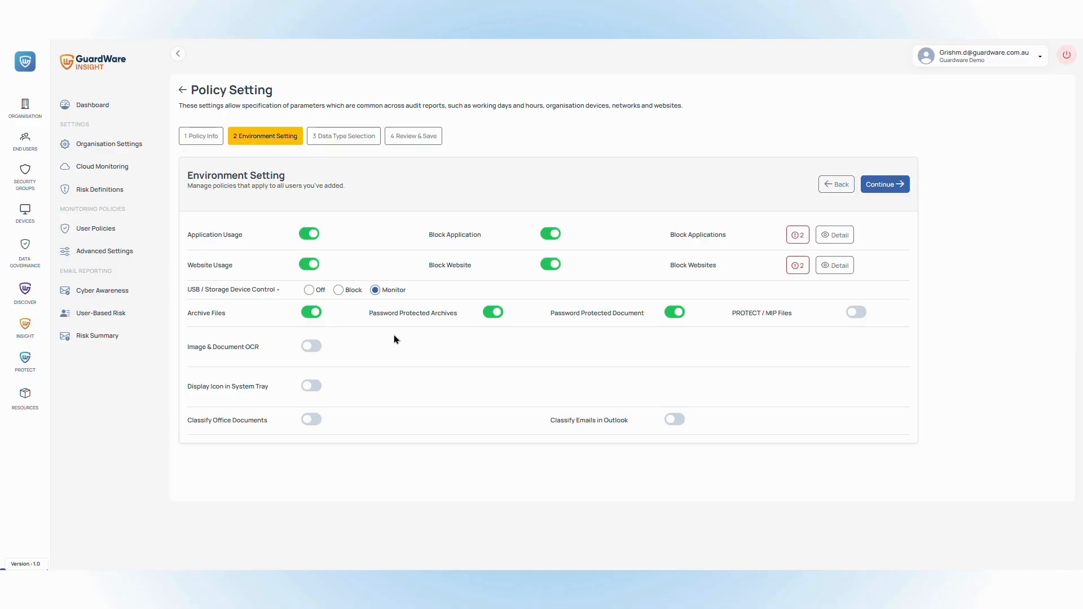
# - Enable Image & Document OCR, Classify Office Documents and Classify Emails in Outlook, and continue to data type selection
pyautogui.click(313, 346)
pyautogui.click(316, 423)
pyautogui.click(675, 420)
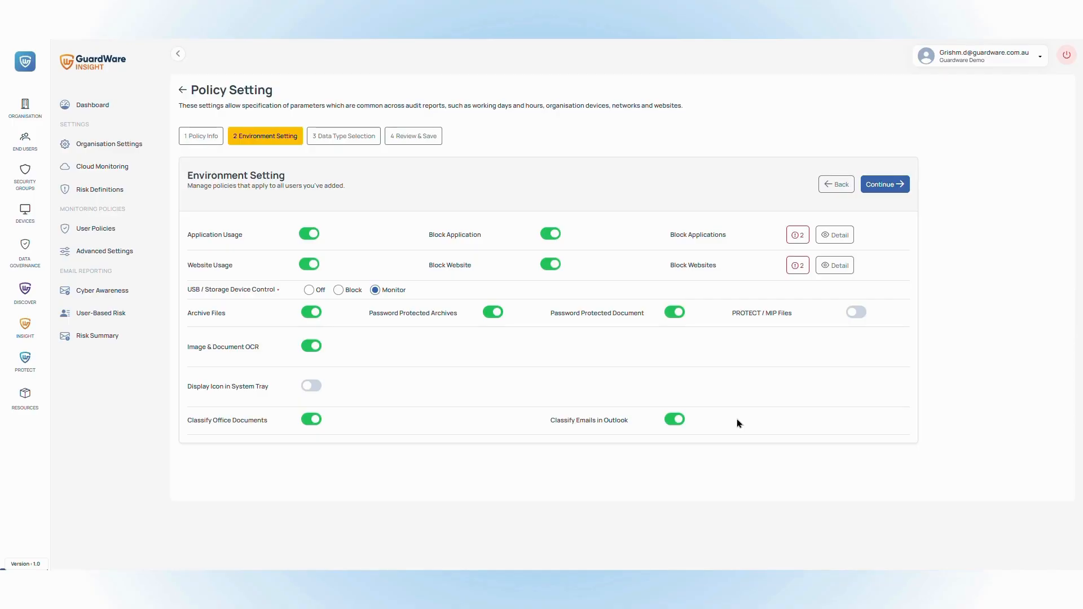
pyautogui.click(886, 183)
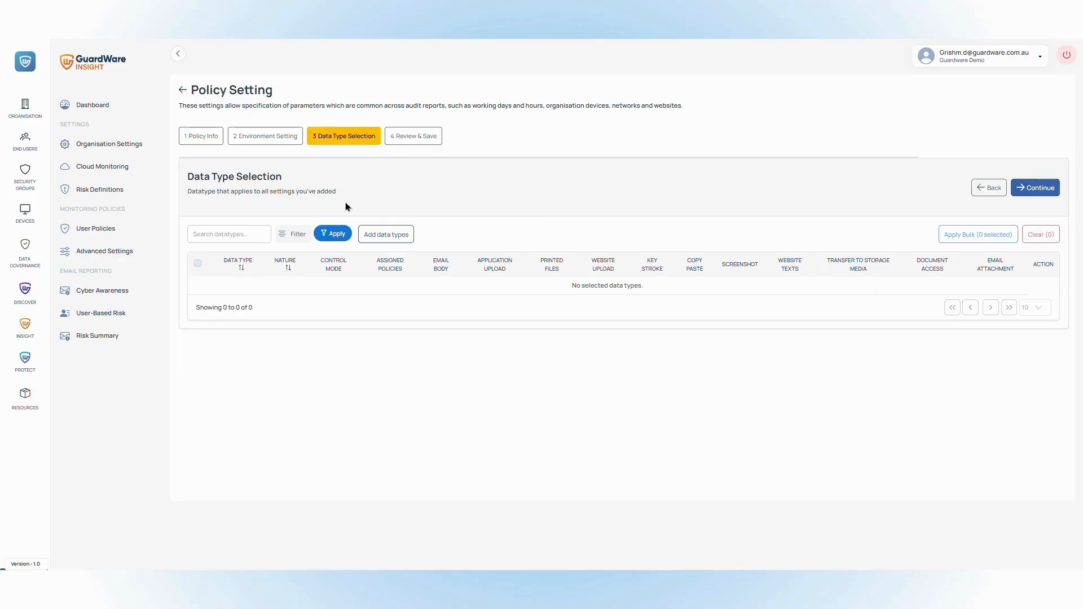
# - Select Visa Card | Global and both the medium- and high-accuracy Visa Card Global entries among the data types available to add
pyautogui.click(386, 235)
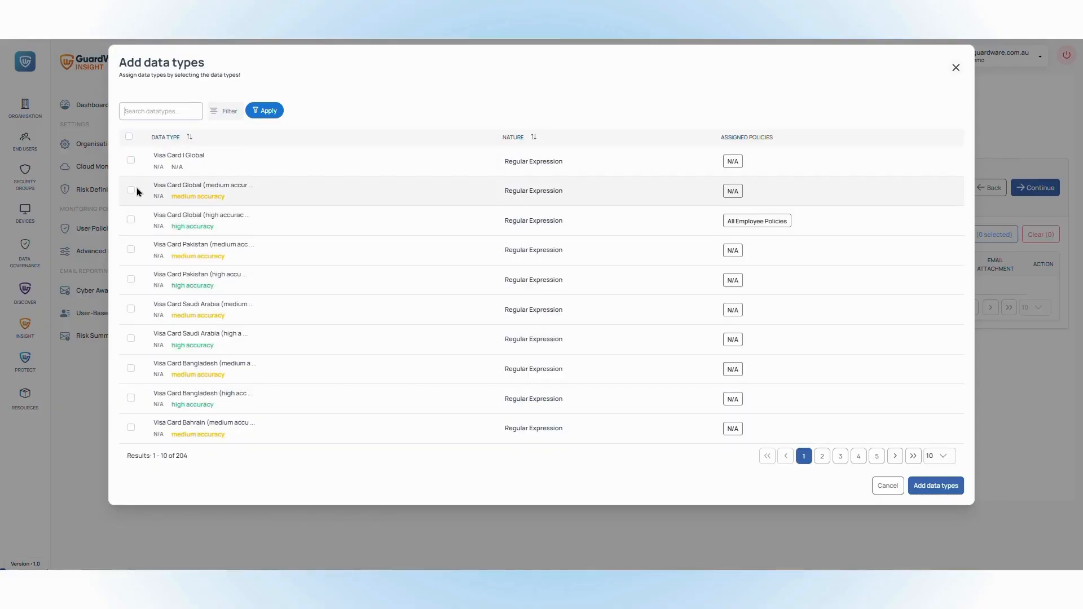
pyautogui.click(131, 160)
pyautogui.click(131, 190)
pyautogui.click(130, 221)
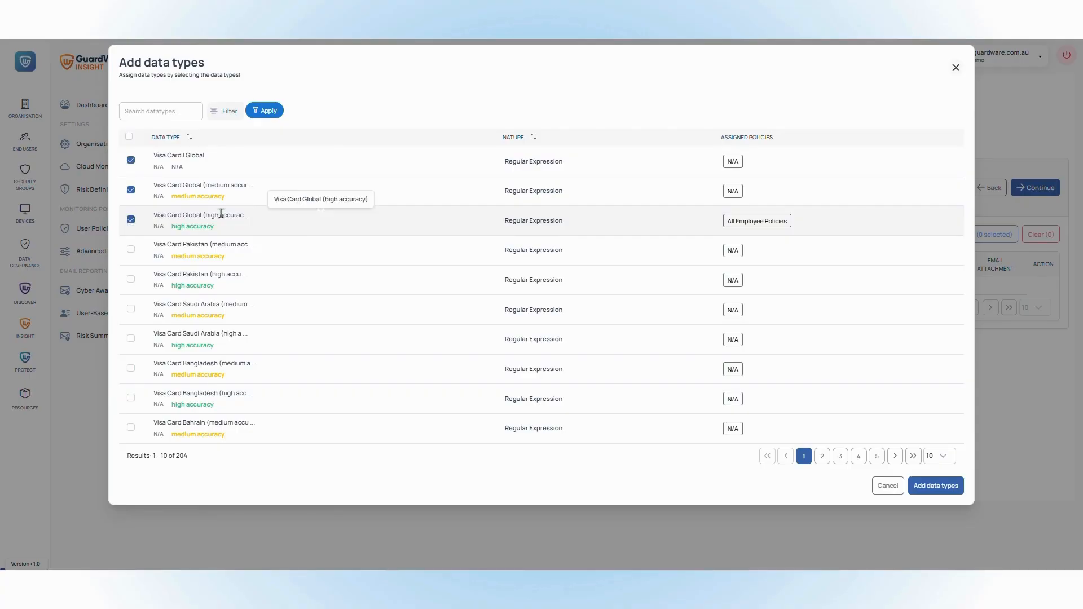
pyautogui.click(229, 113)
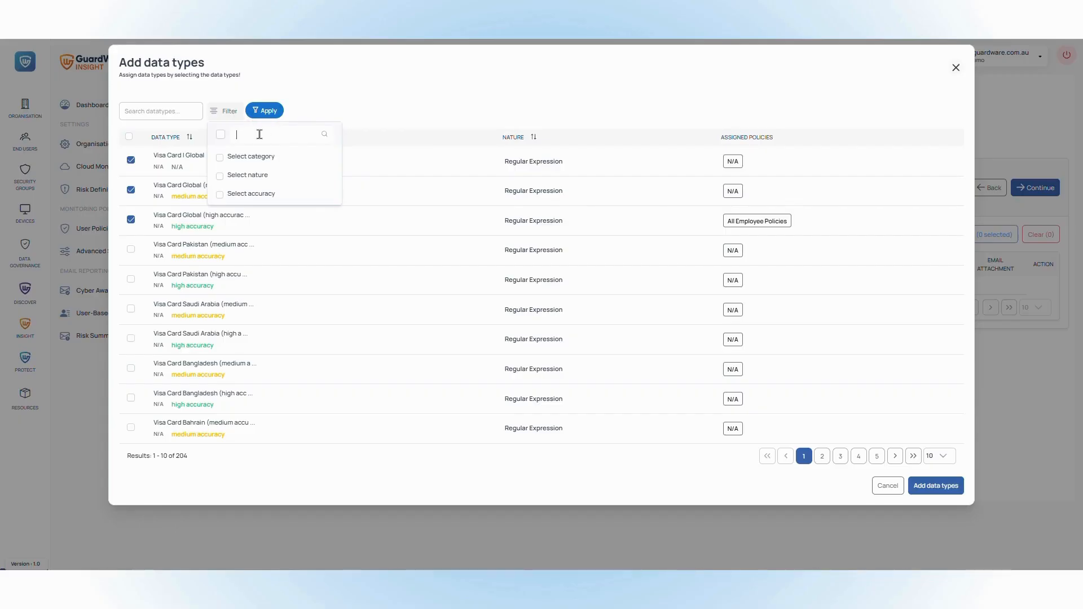
pyautogui.write('SENS')
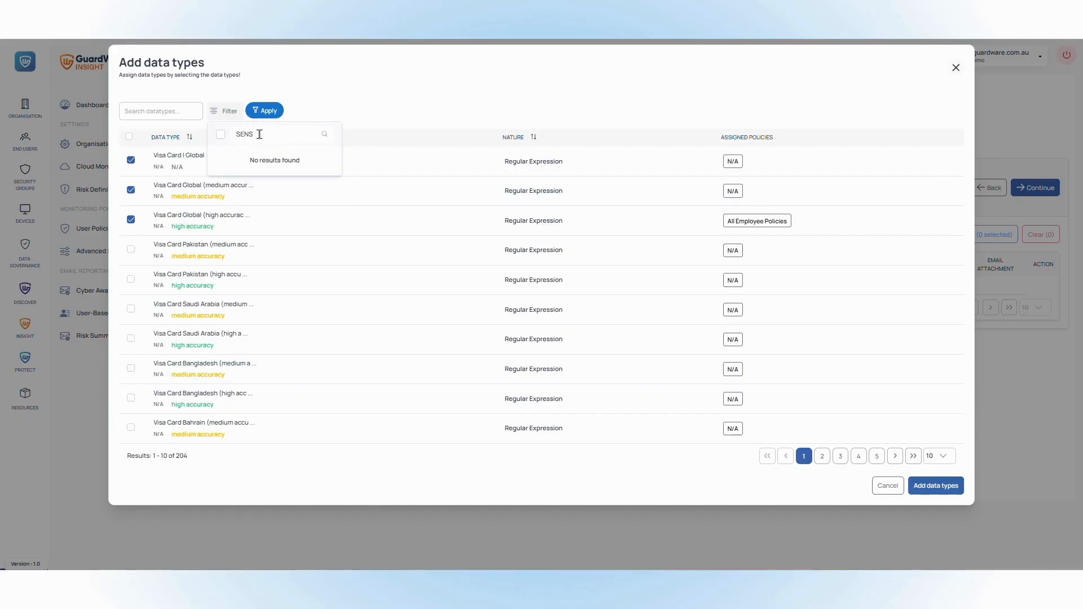
pyautogui.moveTo(259, 134); pyautogui.dragTo(229, 134)
pyautogui.press('BackSpace')
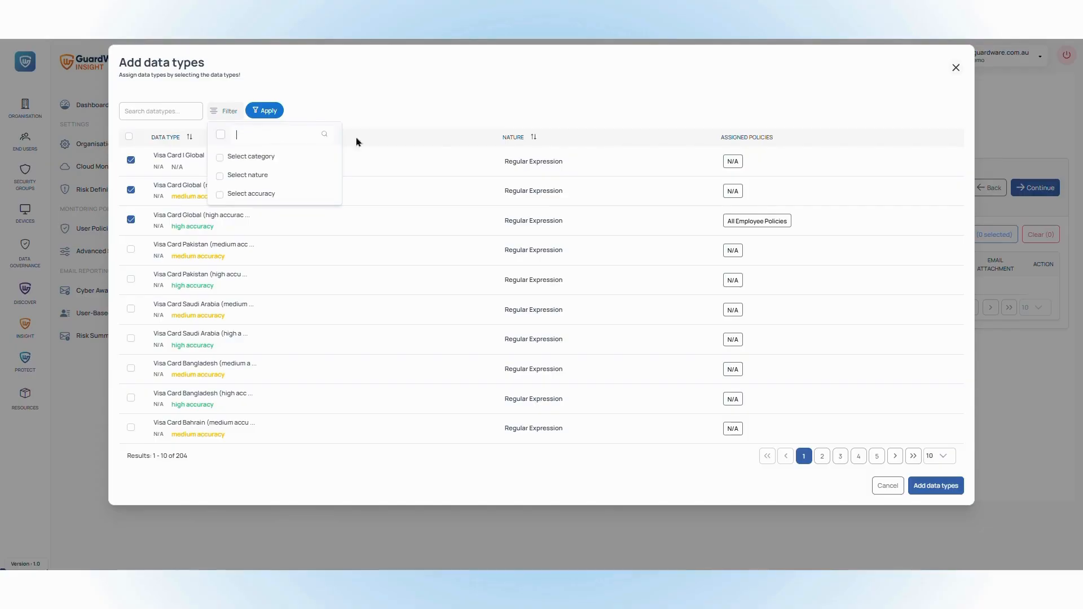
# - Add the three selected data types to the policy and view the monitoring actions of Visa Card | Global
pyautogui.click(936, 486)
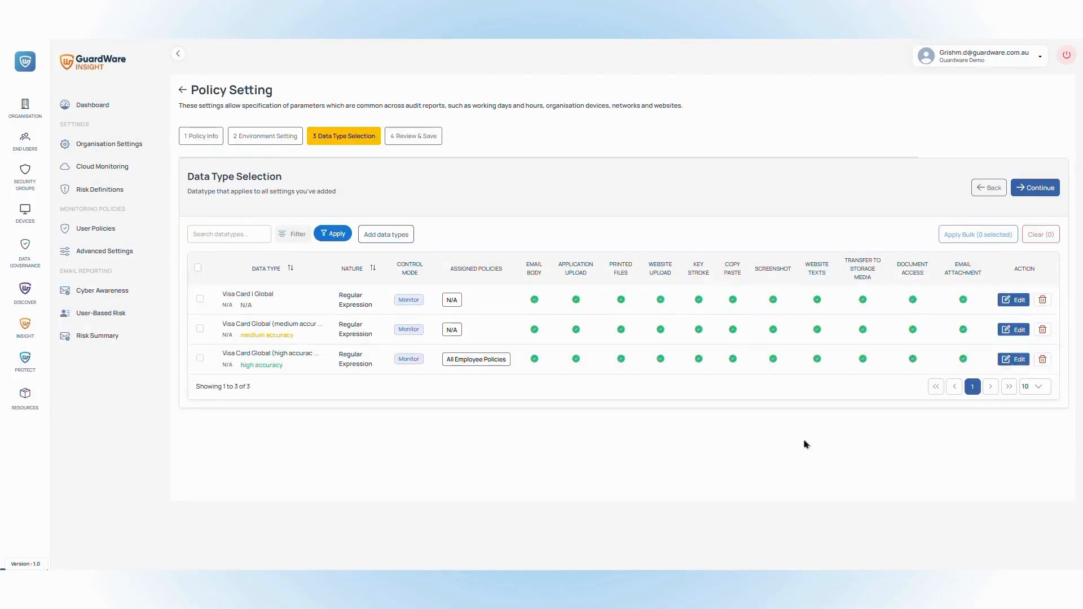
pyautogui.click(1014, 301)
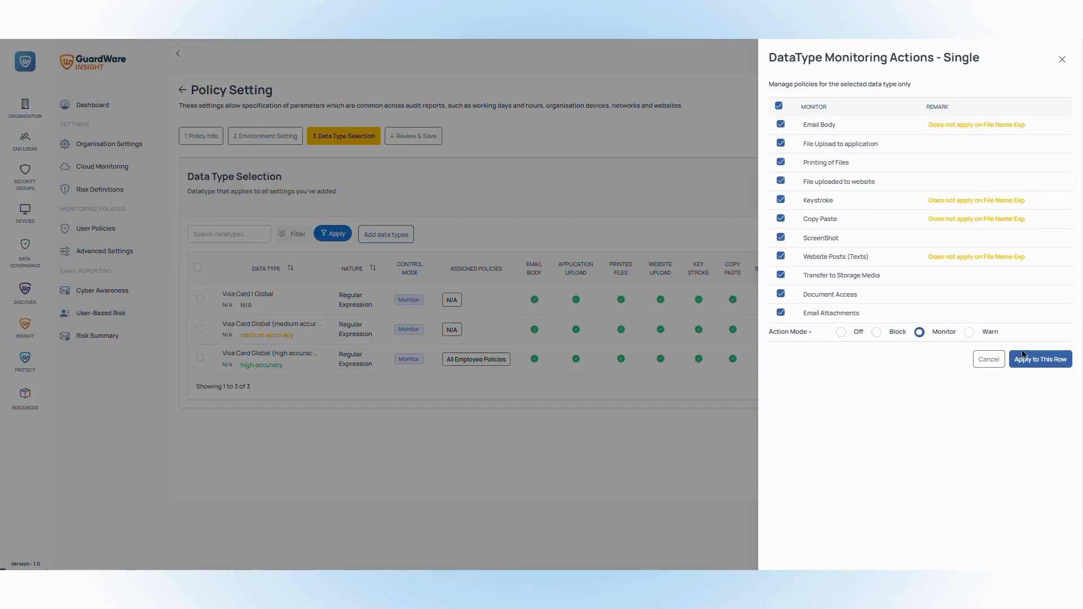
pyautogui.click(1063, 60)
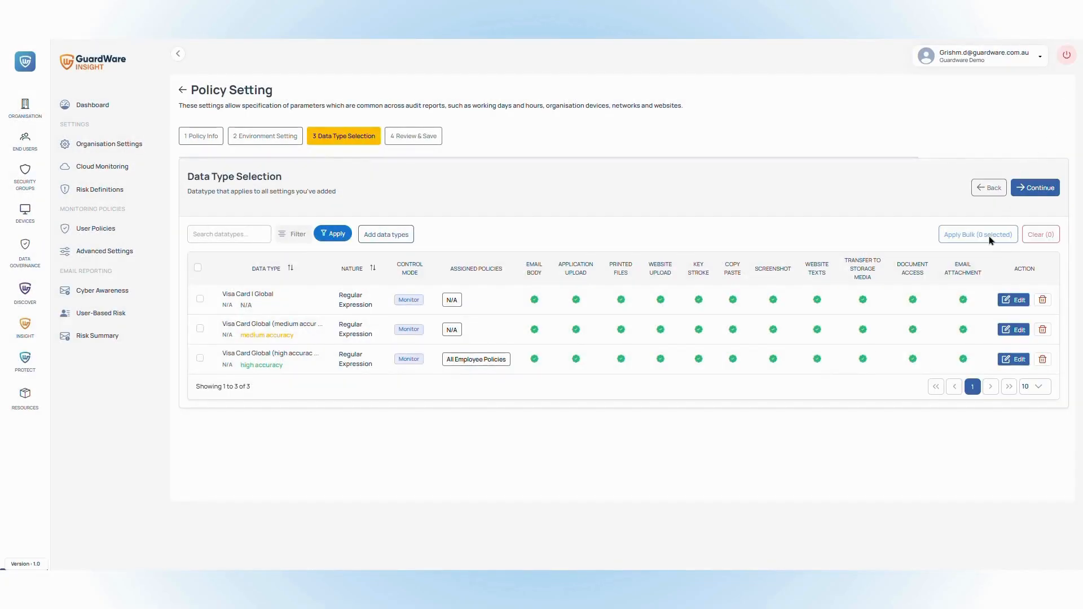
# - Set the action mode of the Visa Card | Global data type to Warn and apply it to that row only
pyautogui.click(1012, 307)
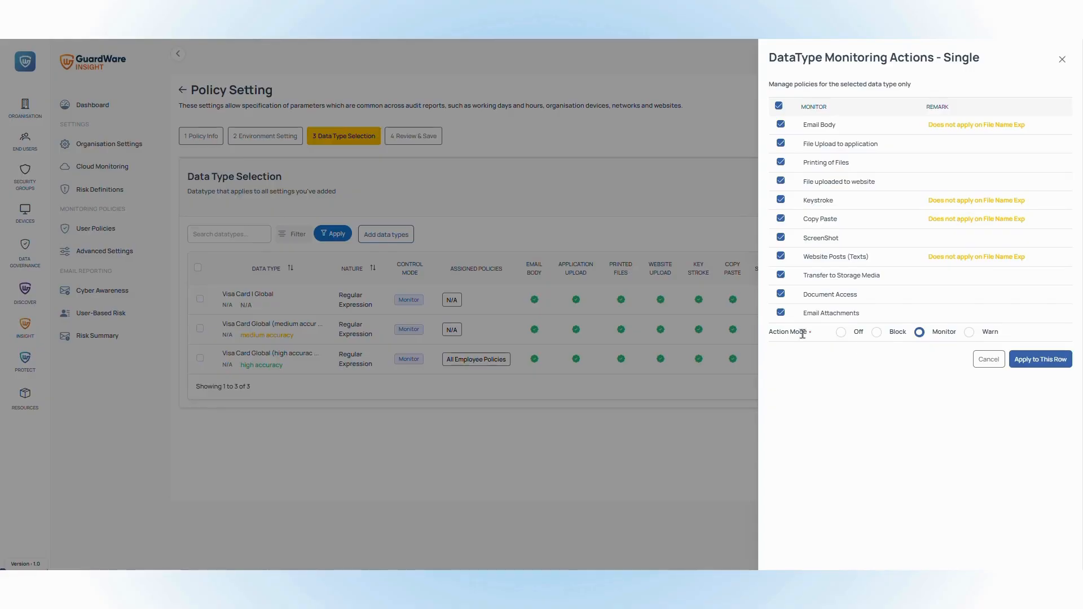
pyautogui.click(840, 332)
pyautogui.click(876, 333)
pyautogui.click(921, 333)
pyautogui.click(969, 333)
pyautogui.click(1048, 361)
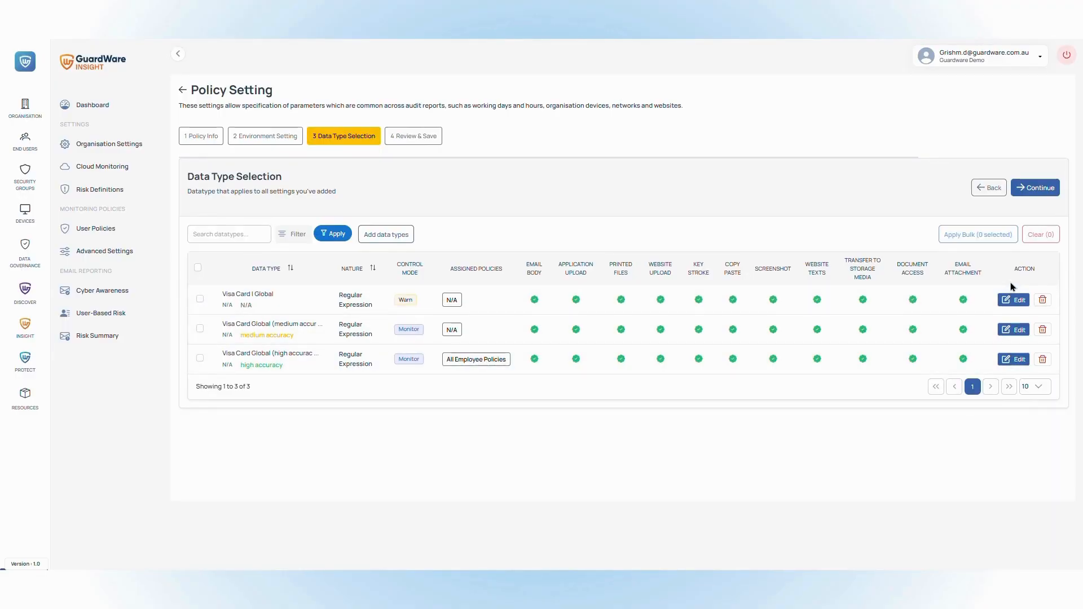
# - Bulk-apply the Monitor action mode with all monitoring actions to Visa Card | Global and the medium-accuracy Visa Card Global data type
pyautogui.click(199, 300)
pyautogui.click(200, 329)
pyautogui.rightClick(200, 329)
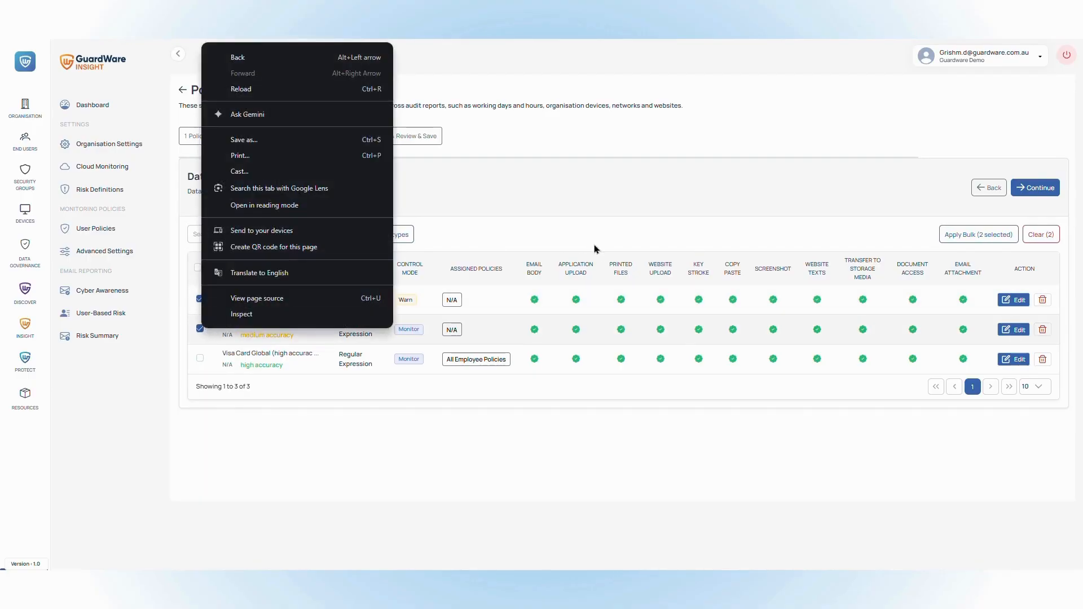
pyautogui.click(620, 242)
pyautogui.click(945, 236)
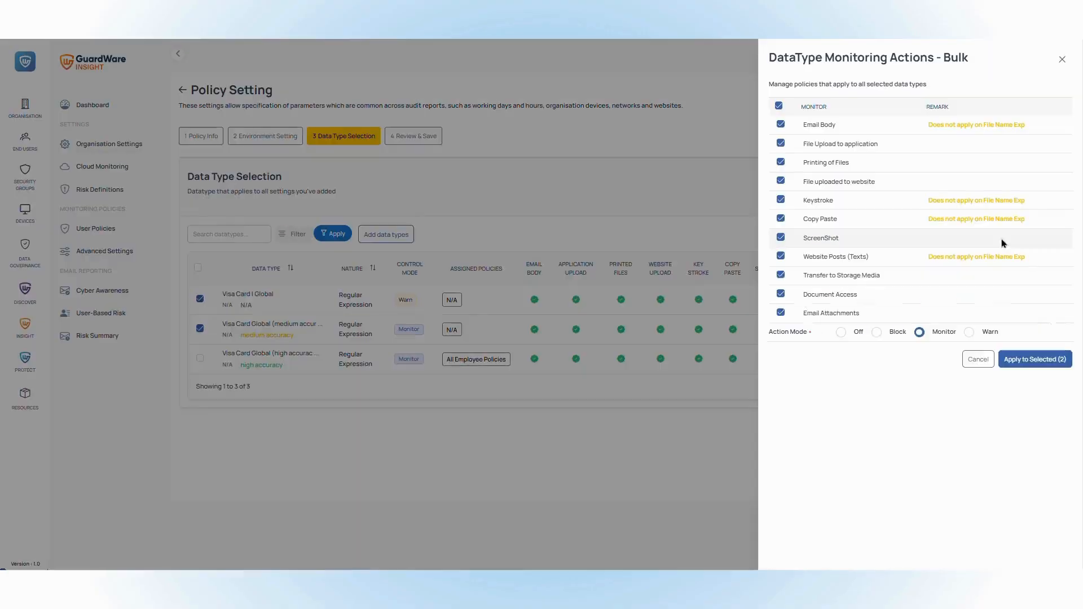
pyautogui.click(1041, 364)
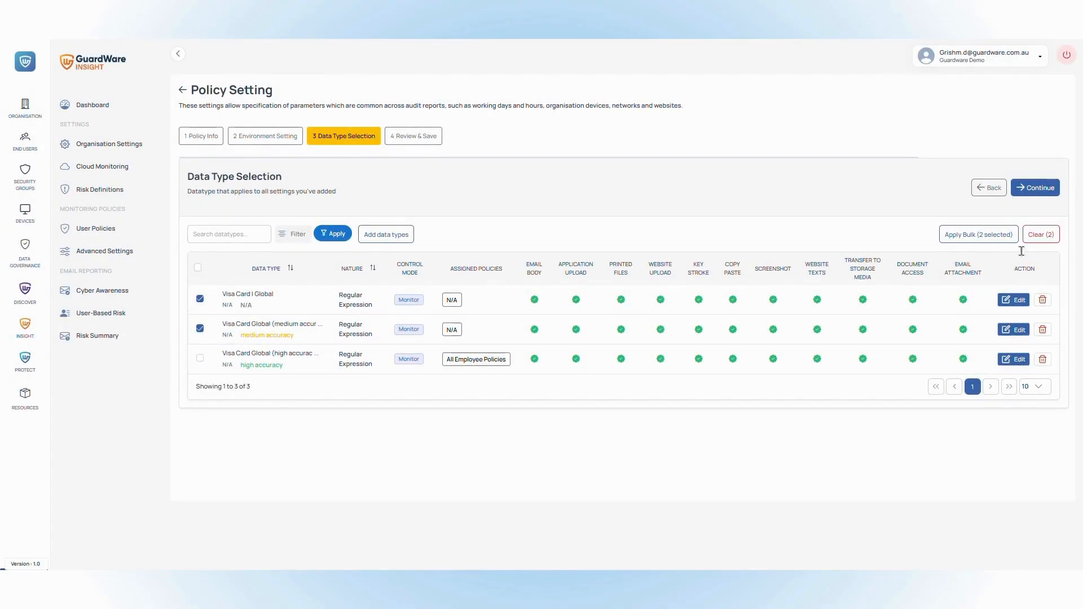
# - Continue to the review of the Finance Employees Policy and confirm its settings to save it
pyautogui.click(1039, 190)
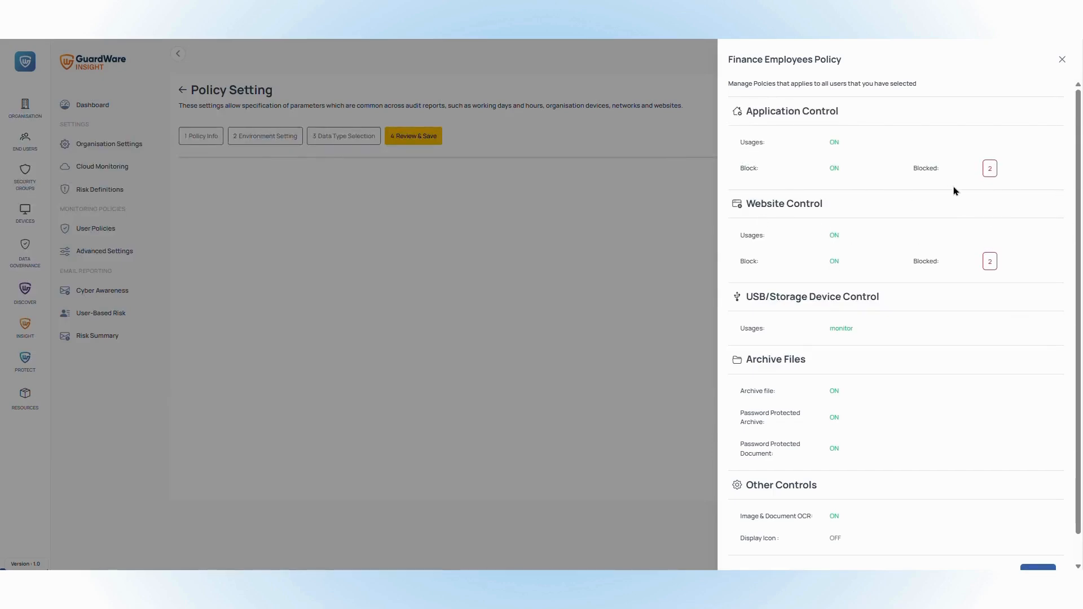
pyautogui.scroll(-1, 953, 191)
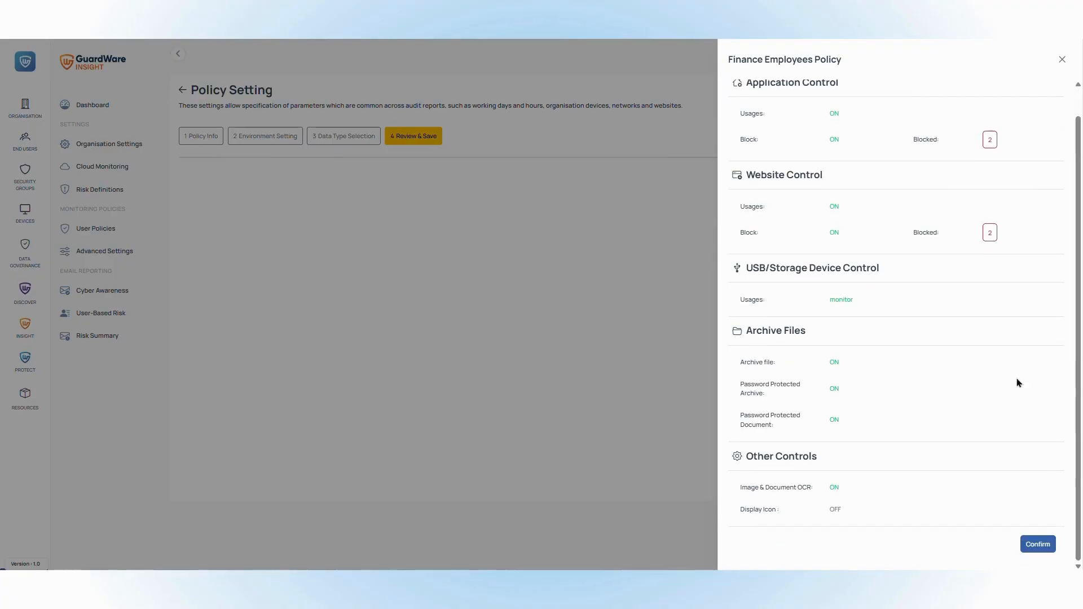
pyautogui.click(1040, 546)
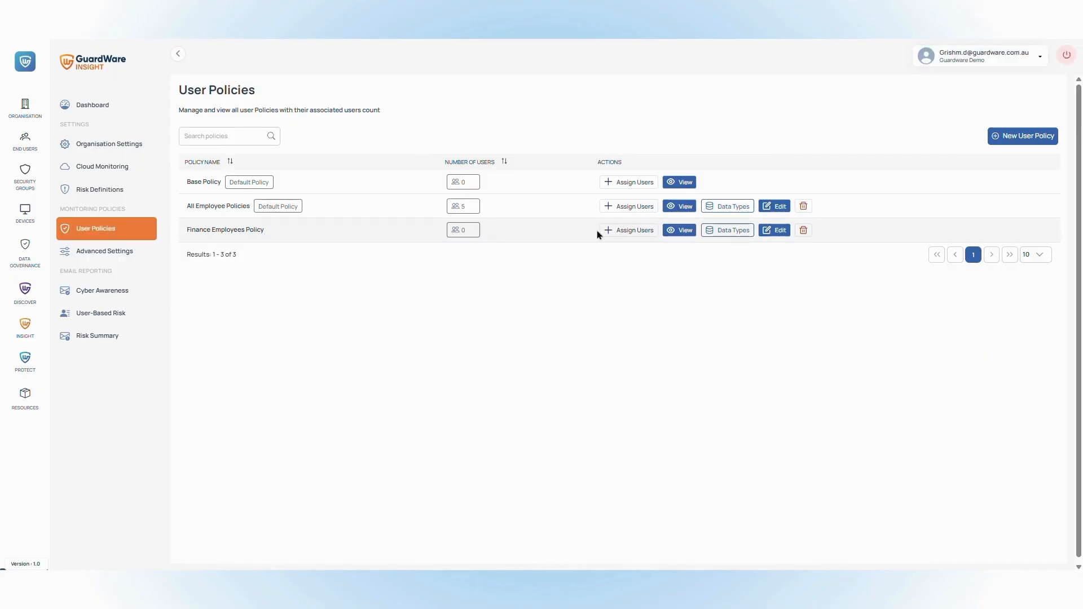
# - Assign the three users on client PC HQ-LT-029 to the Finance Employees Policy, replacing their current policy
pyautogui.click(633, 236)
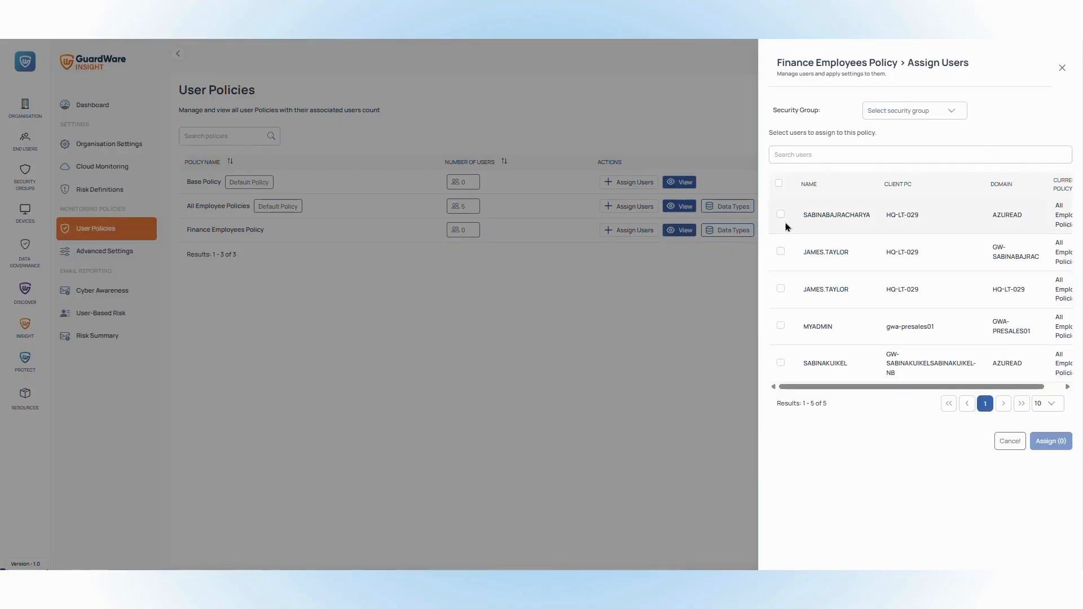
pyautogui.click(955, 113)
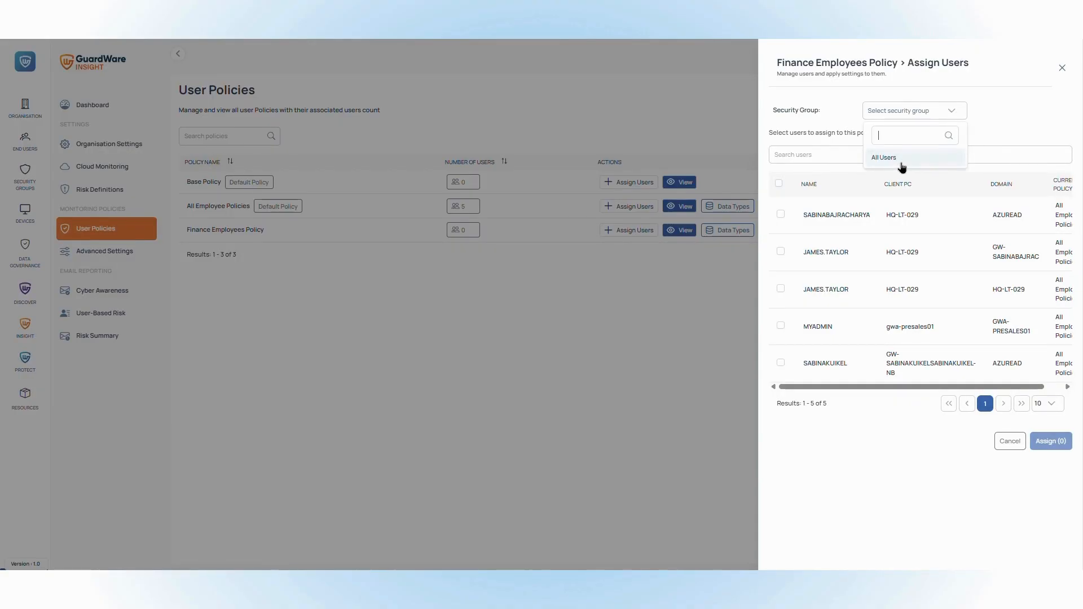
pyautogui.click(897, 154)
pyautogui.click(942, 110)
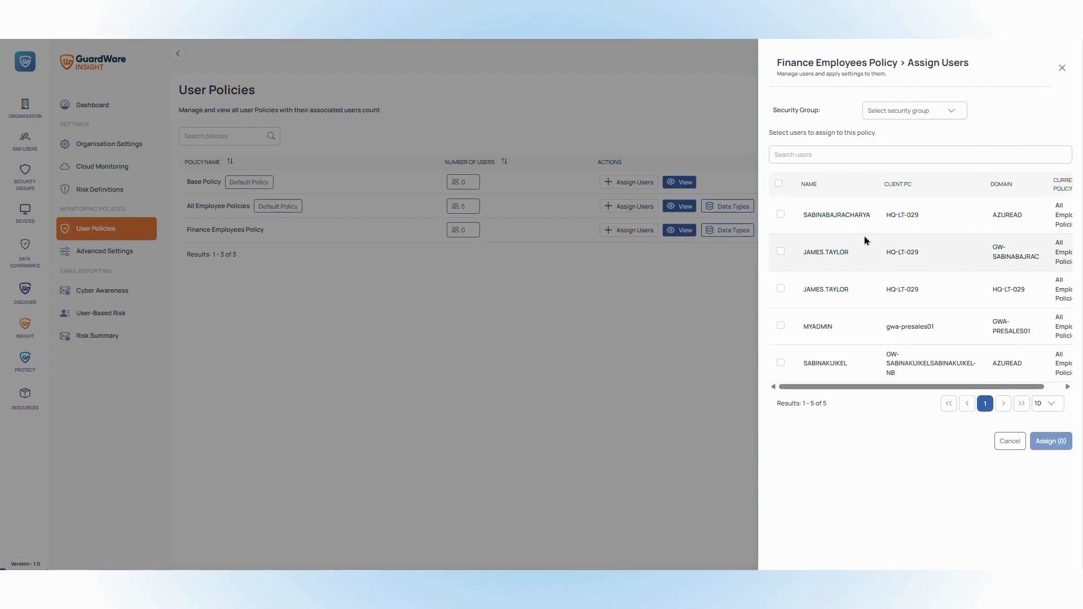
pyautogui.click(780, 214)
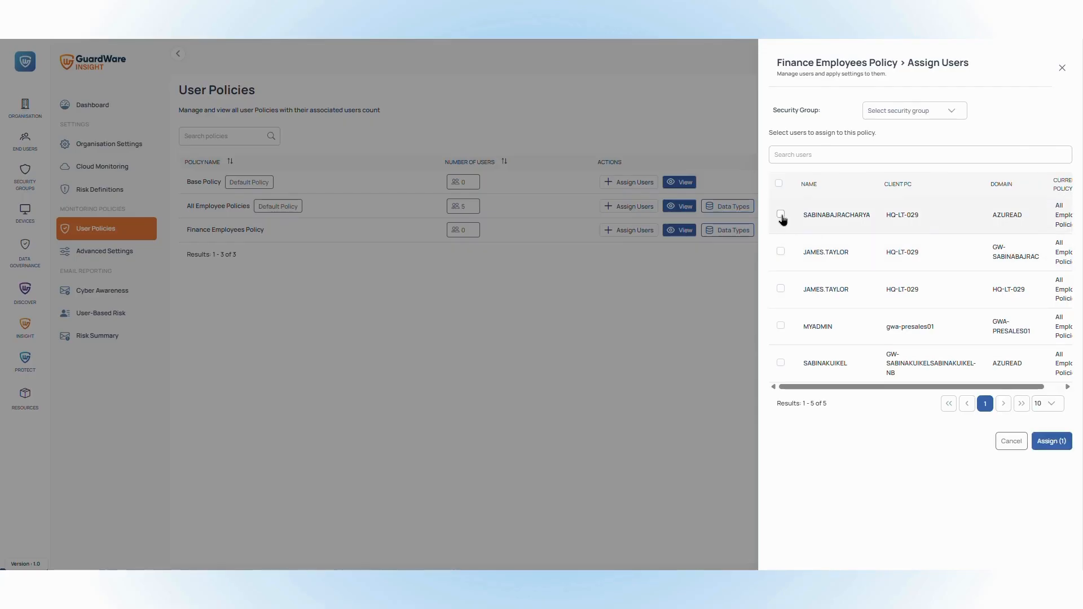
pyautogui.click(781, 252)
pyautogui.click(781, 289)
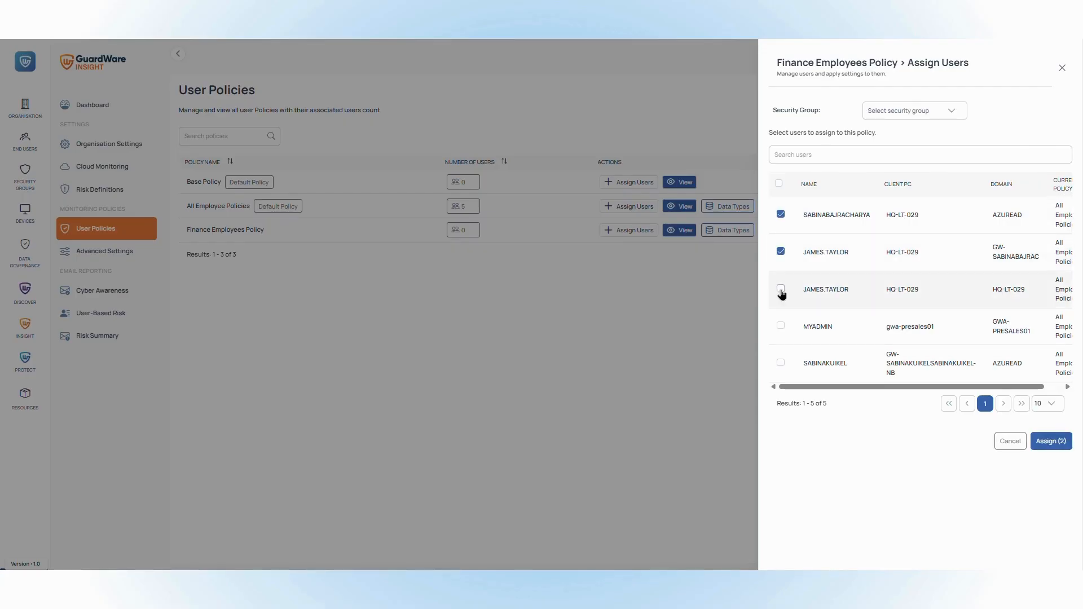
pyautogui.click(1060, 444)
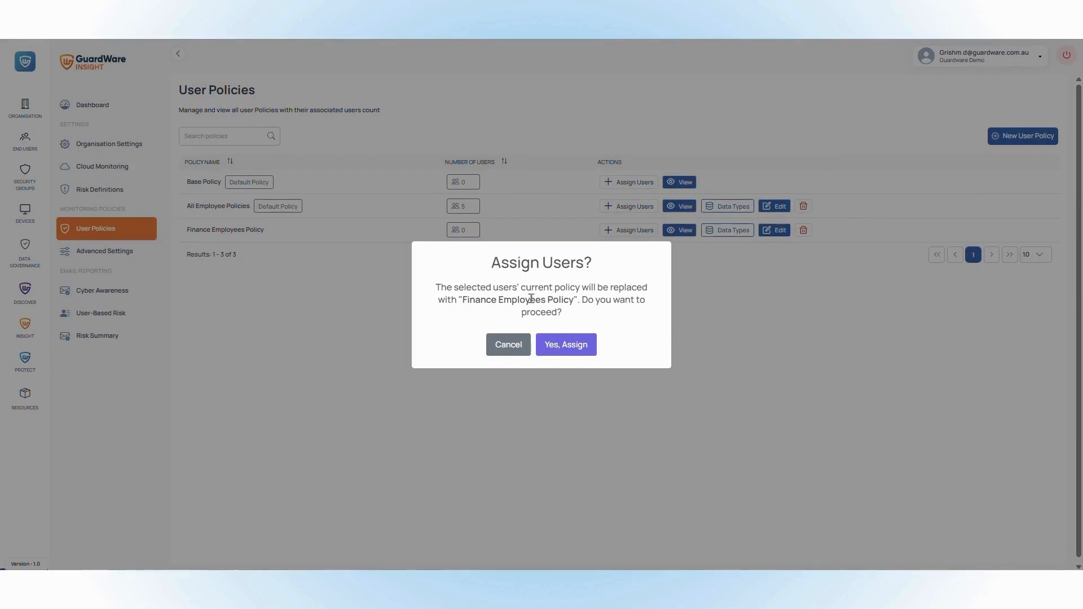
pyautogui.click(576, 352)
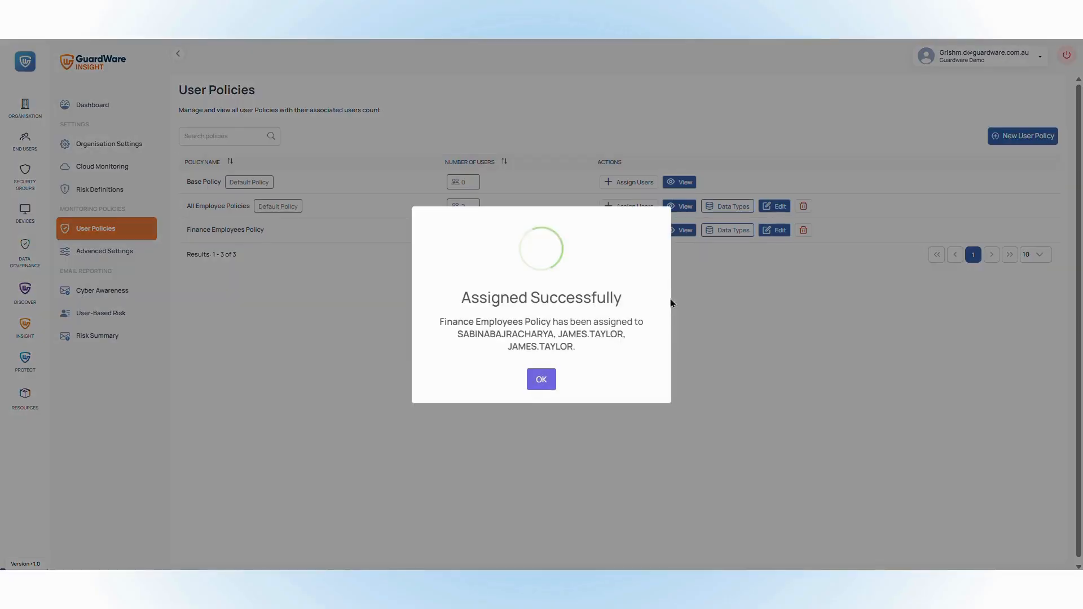
pyautogui.click(547, 383)
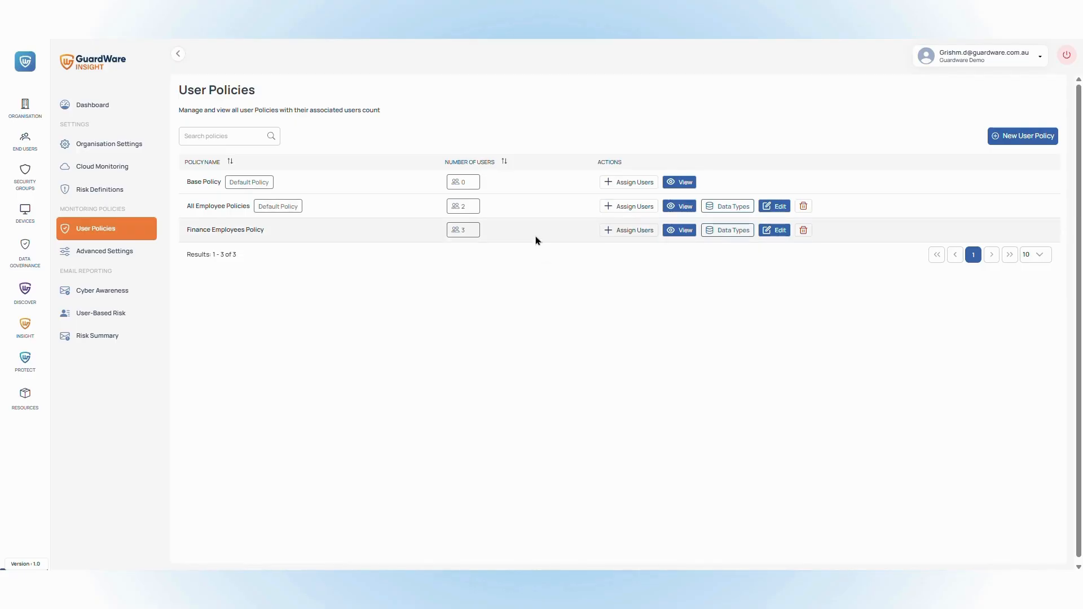
# - View the Finance Employees Policy's settings, including its blocked applications and websites, and close the overview
pyautogui.click(685, 229)
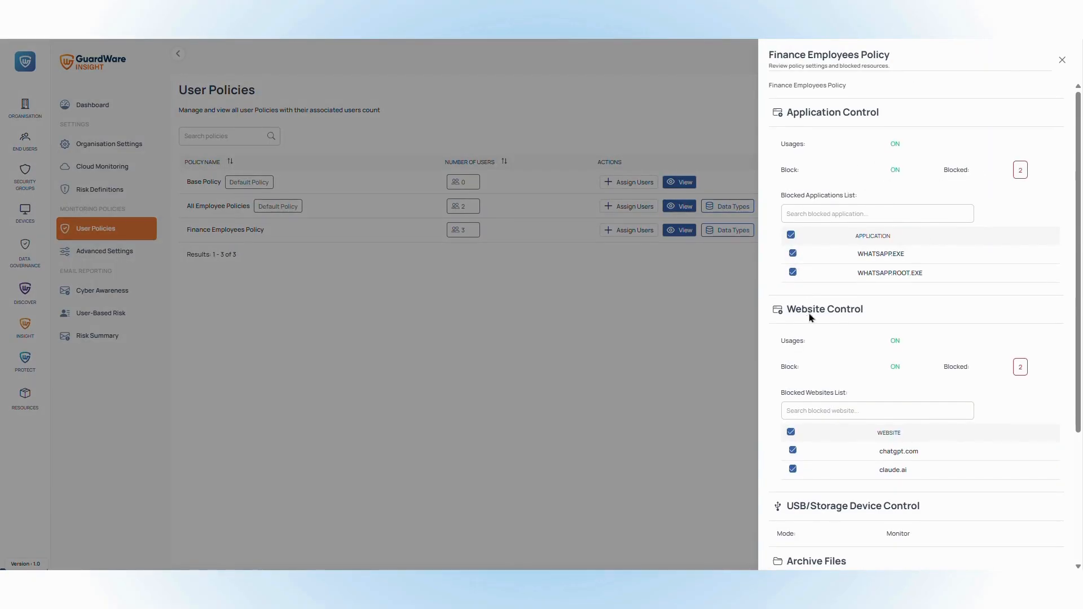
pyautogui.scroll(-3, 812, 317)
pyautogui.scroll(3, 880, 344)
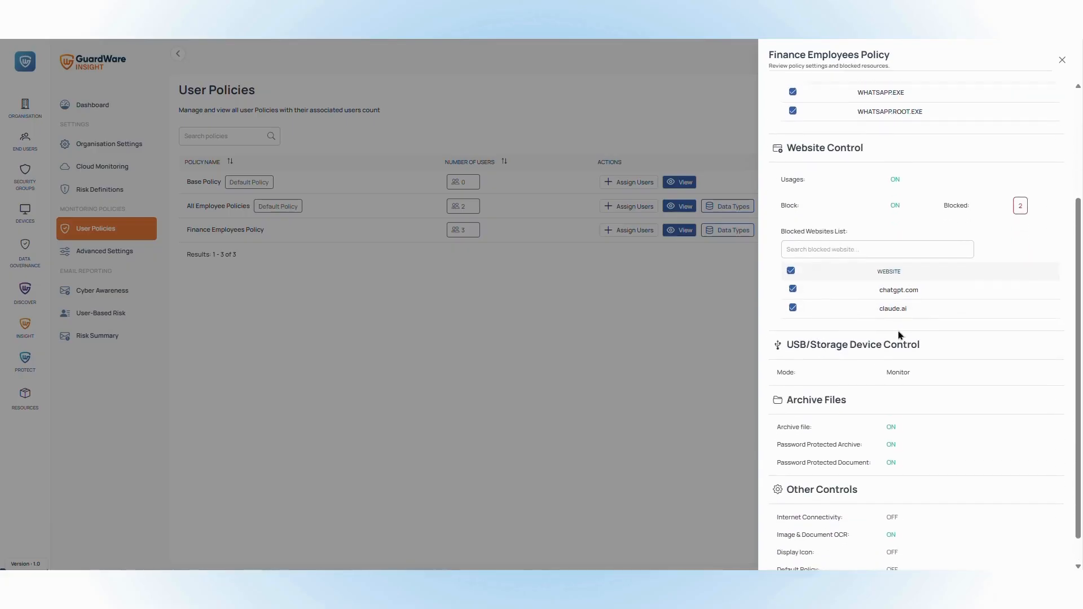
pyautogui.click(1062, 60)
# - Reopen the Finance Employees Policy for editing, go through its info, environment settings and data types, and save it
pyautogui.click(774, 230)
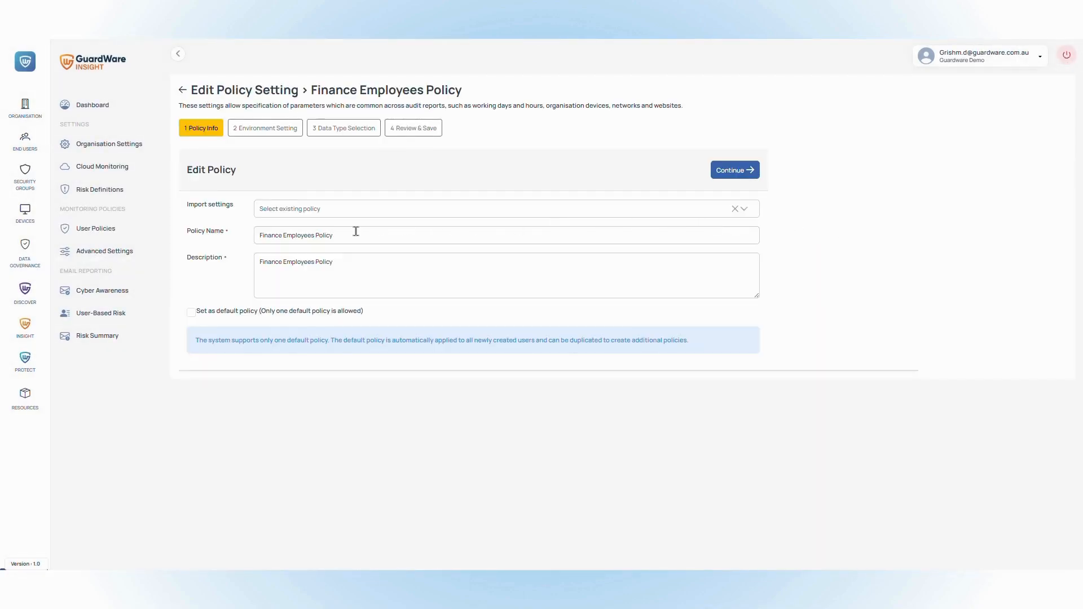
pyautogui.click(361, 262)
pyautogui.click(743, 171)
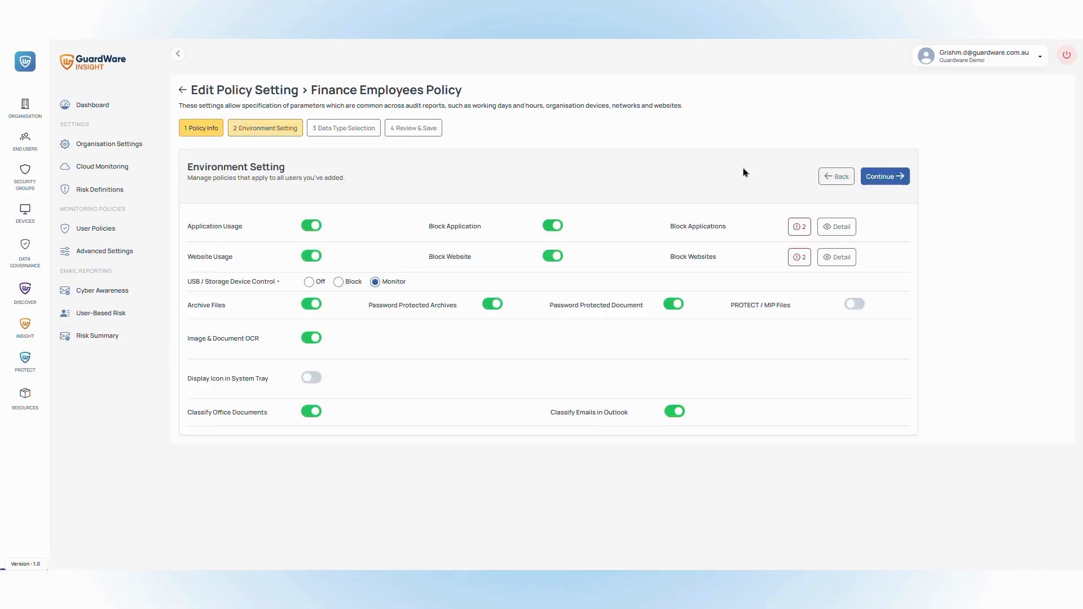
pyautogui.click(890, 177)
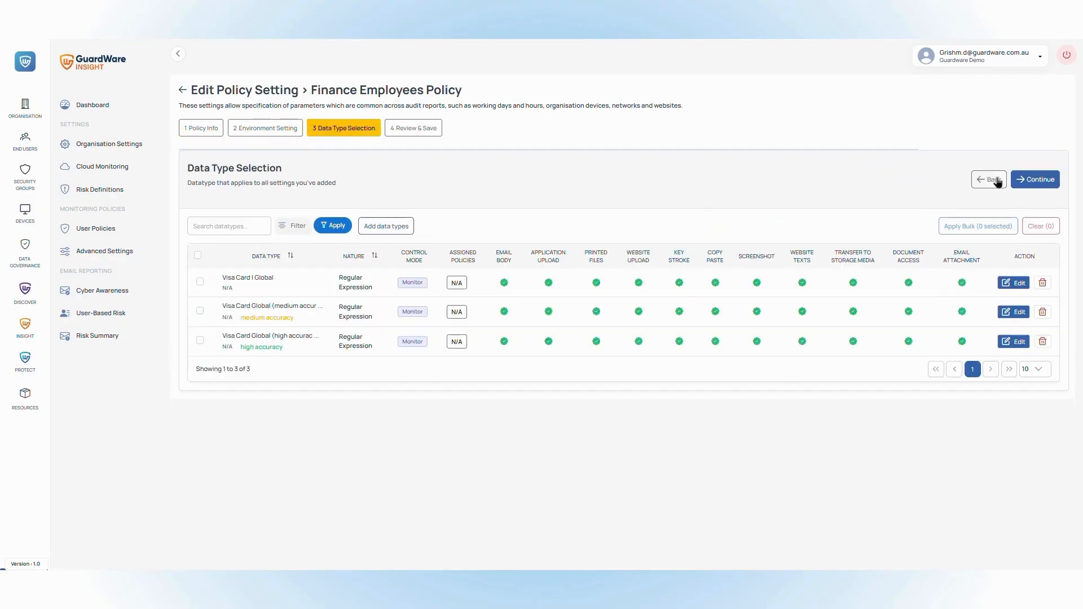
pyautogui.click(1026, 181)
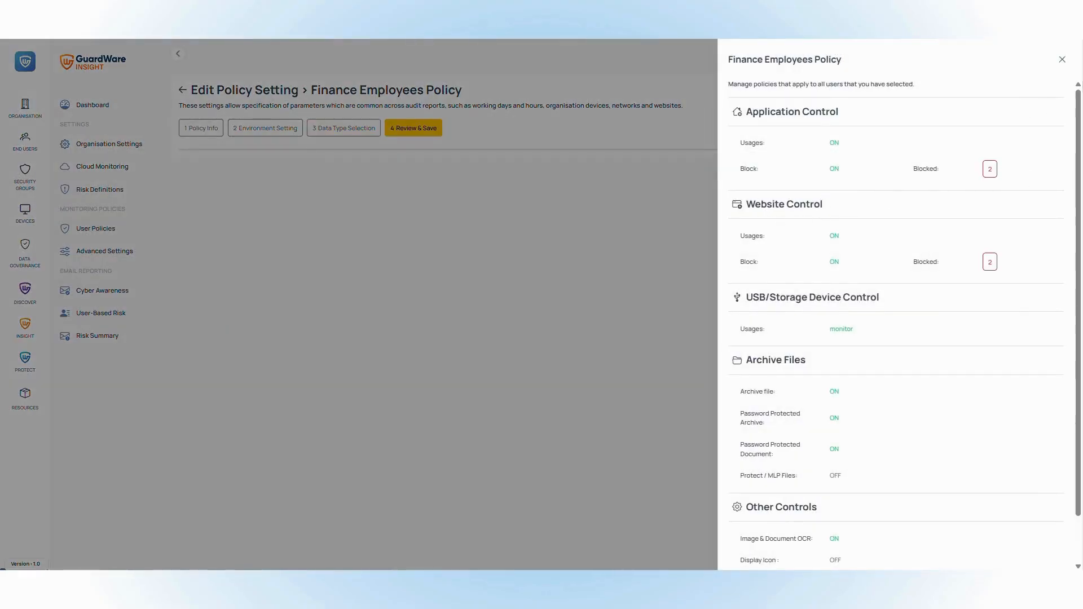
pyautogui.scroll(-2, 1016, 395)
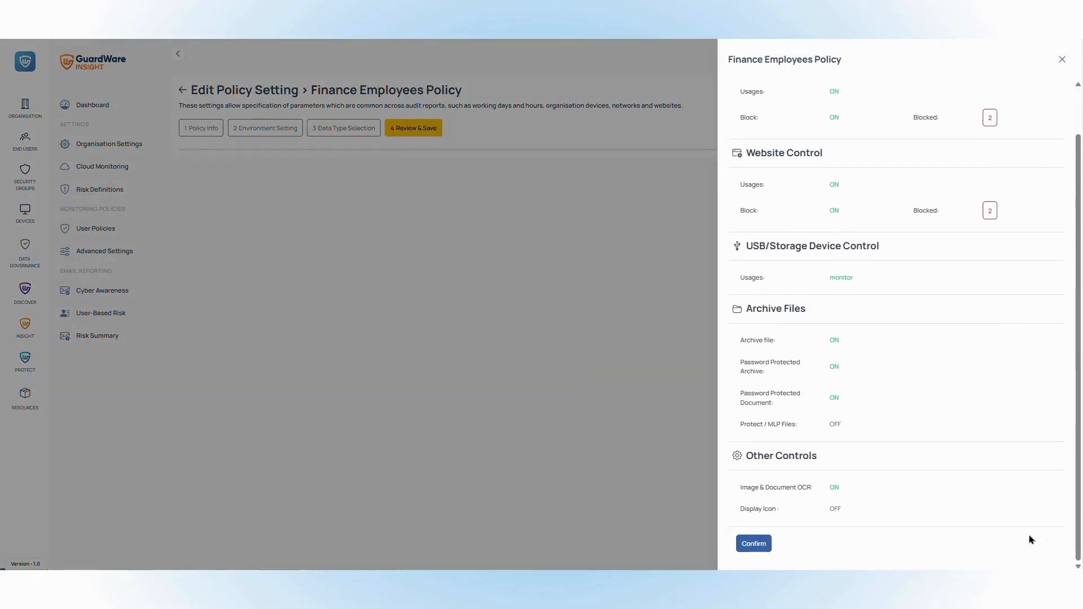
pyautogui.click(755, 544)
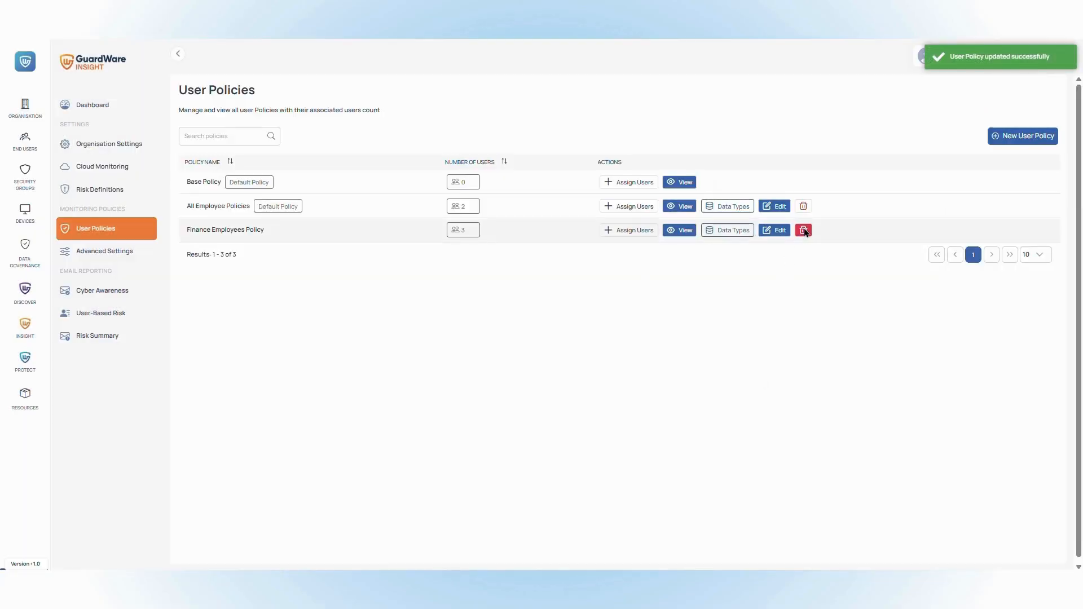
# - Try to delete the Finance Employees Policy
pyautogui.click(804, 230)
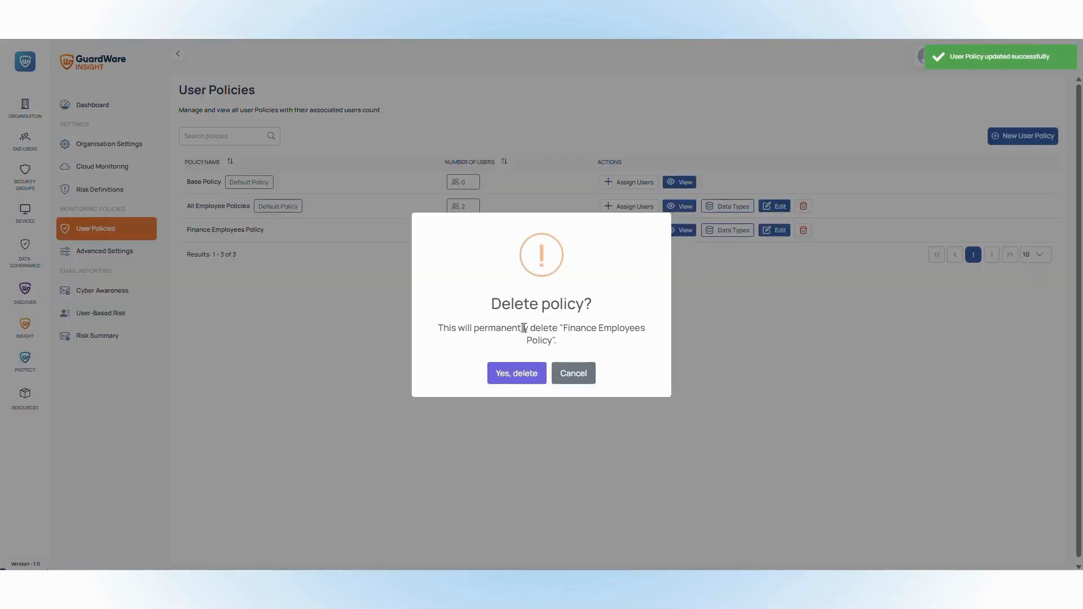
pyautogui.click(500, 376)
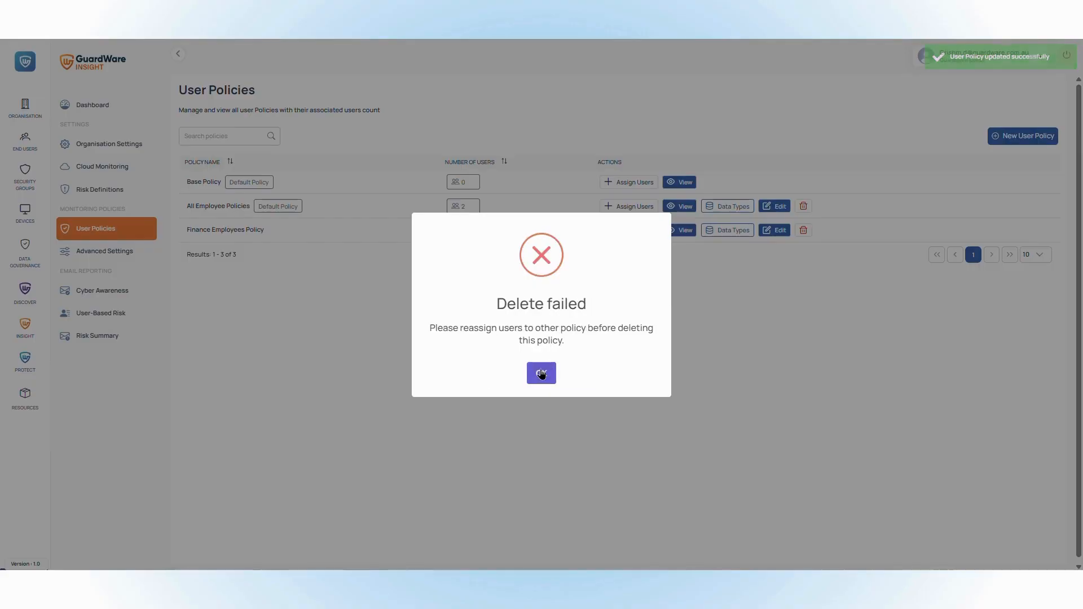
pyautogui.moveTo(491, 328); pyautogui.dragTo(640, 347)
pyautogui.click(631, 344)
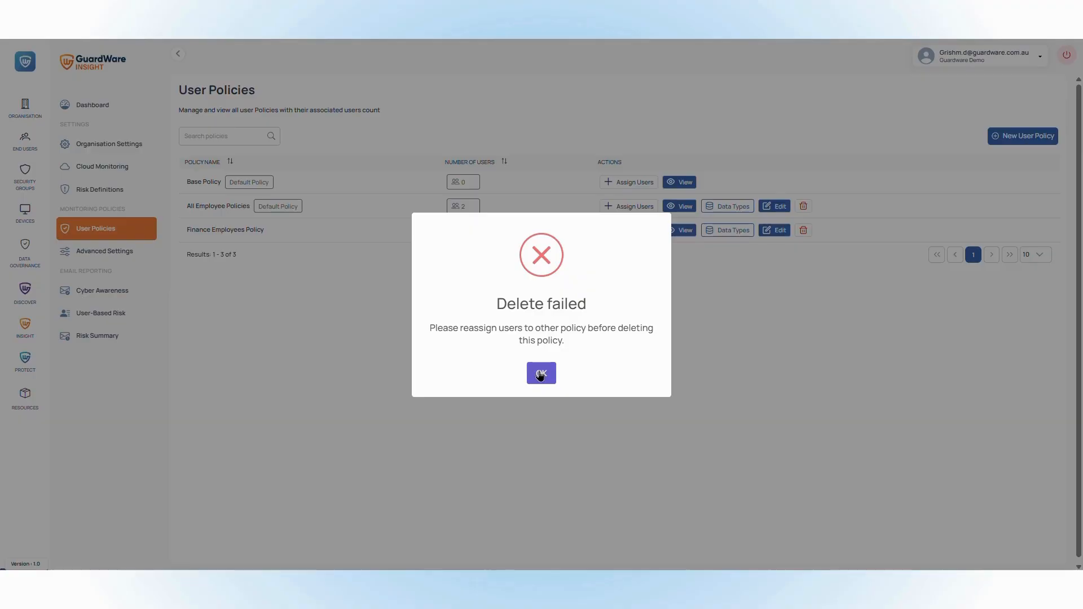
pyautogui.click(540, 376)
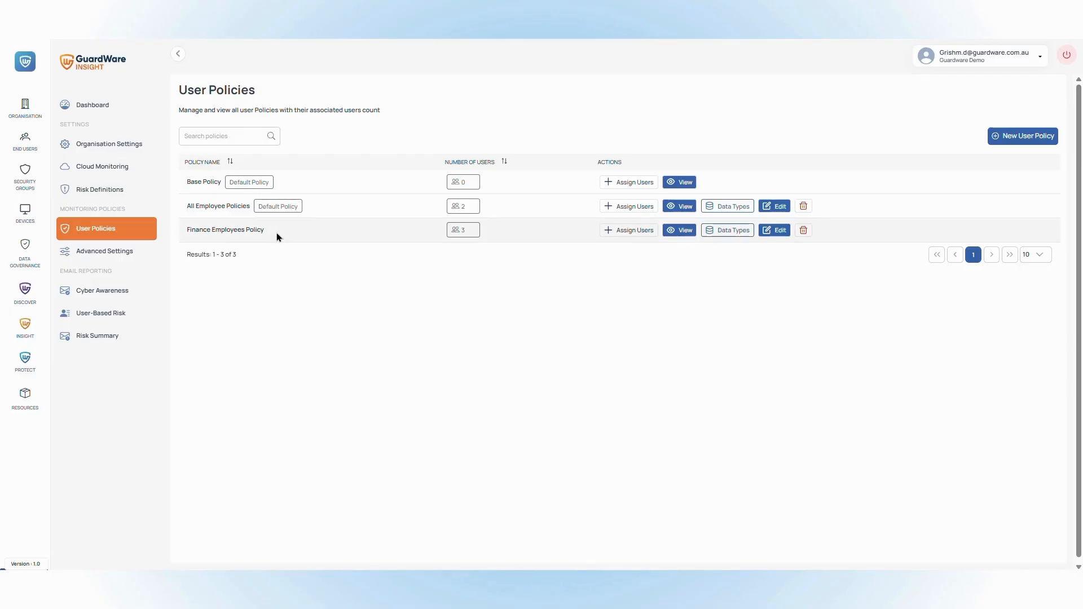
# - Add the medium- and high-accuracy Visa Card Pakistan data types to the Finance Employees Policy's selected data types
pyautogui.click(739, 235)
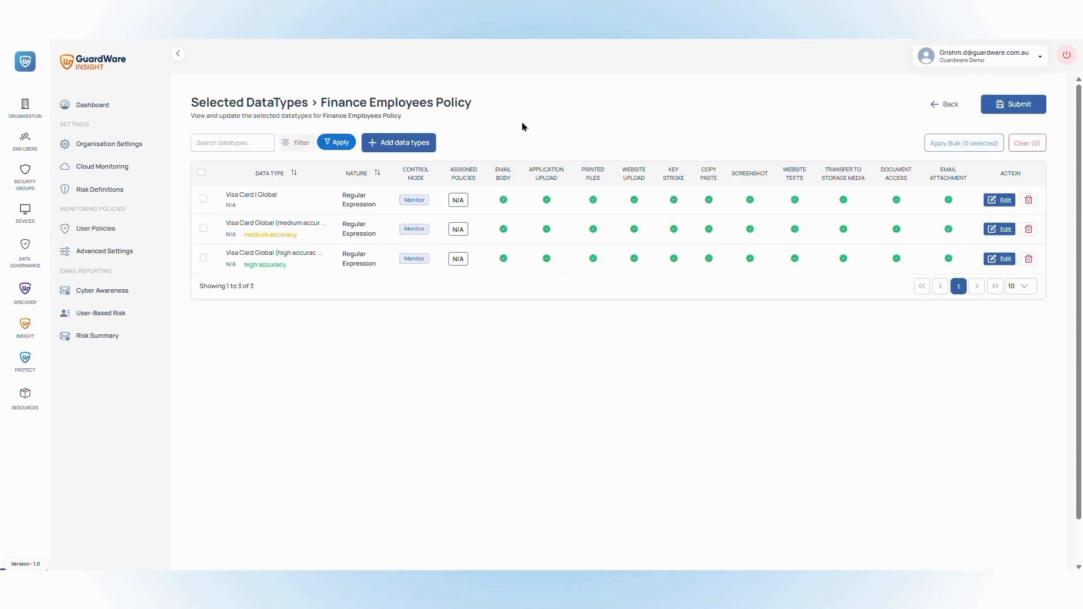
pyautogui.click(401, 147)
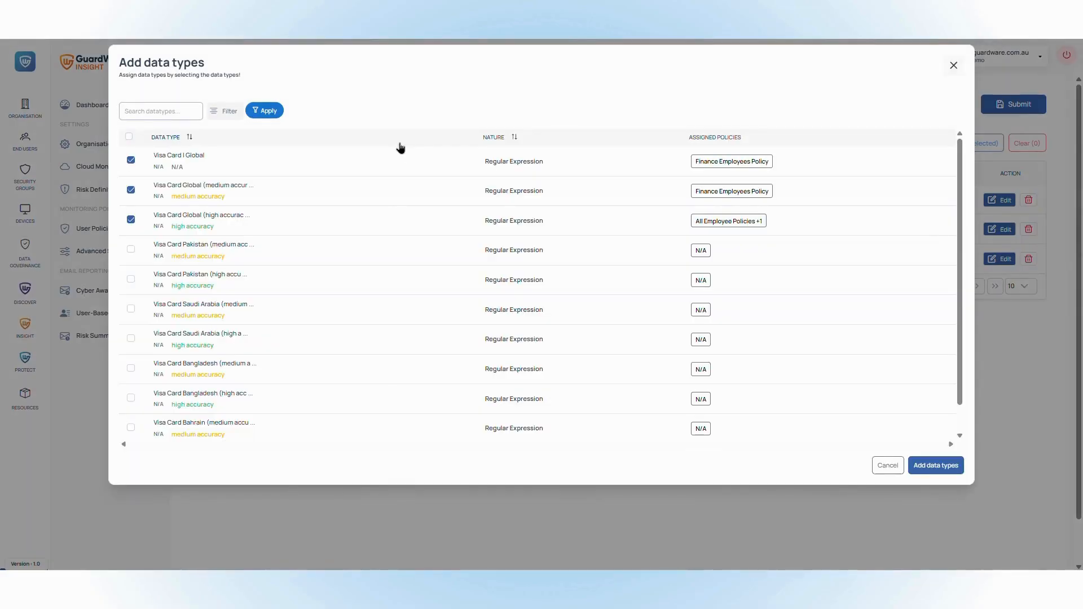
pyautogui.click(131, 249)
pyautogui.click(131, 279)
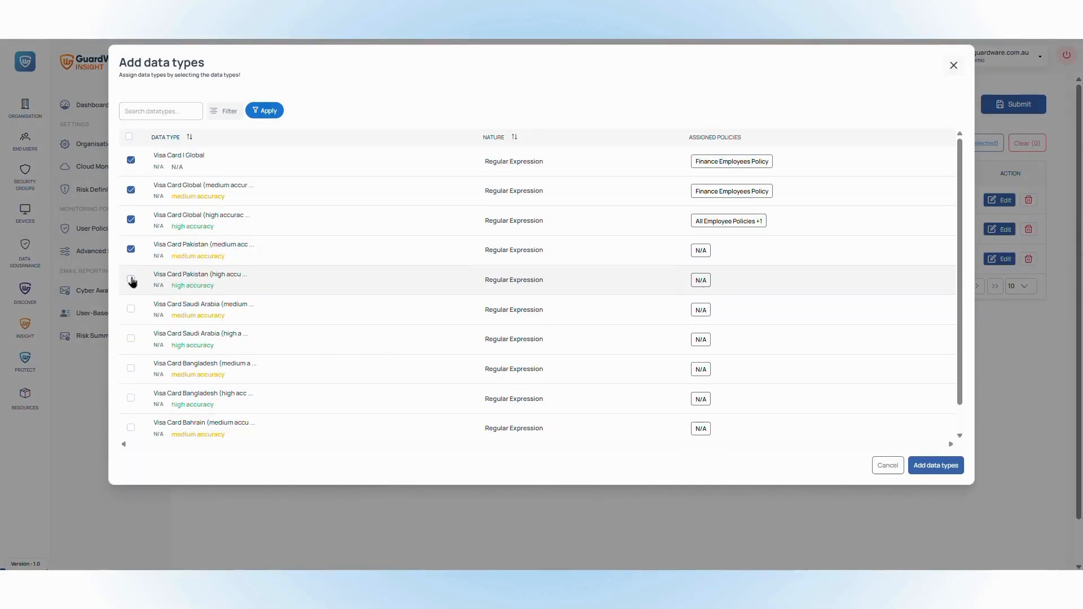
pyautogui.click(934, 465)
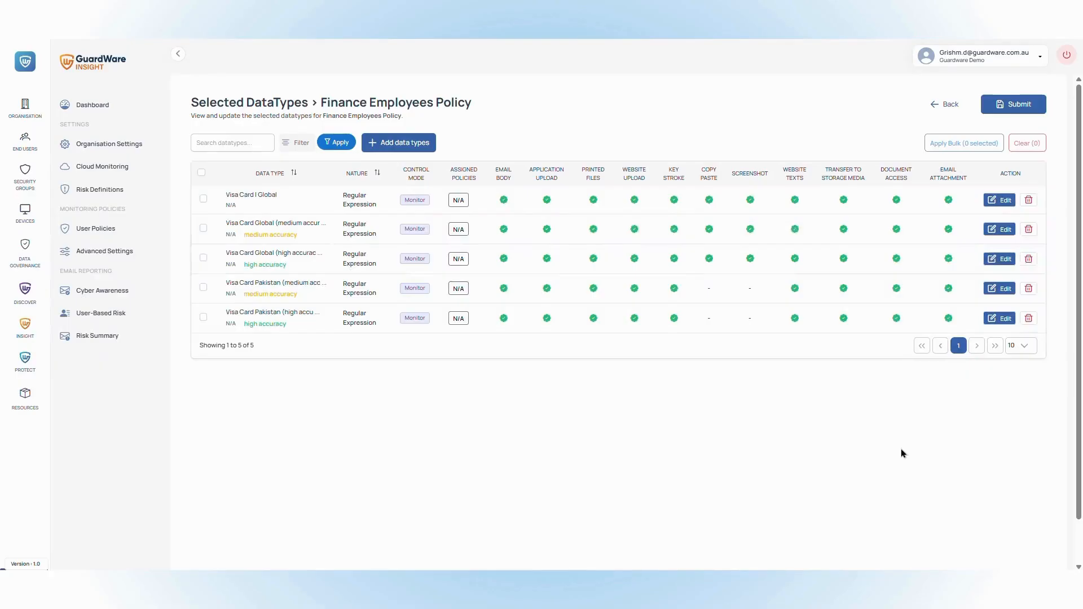
# - Bulk-apply the Monitor action mode with all listed monitoring actions to all five data types of the policy
pyautogui.click(200, 173)
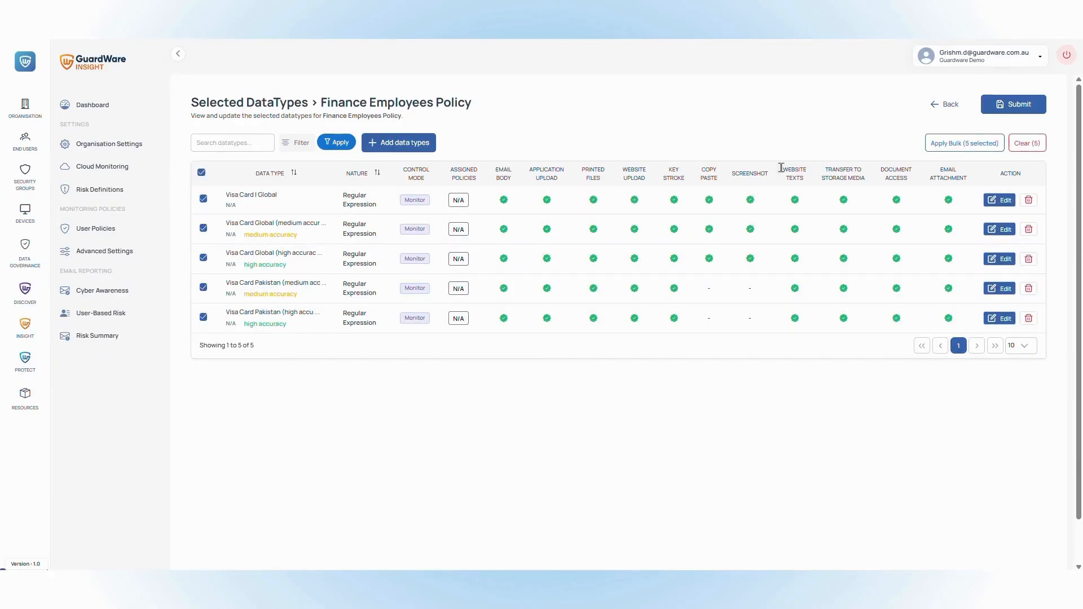
pyautogui.click(964, 143)
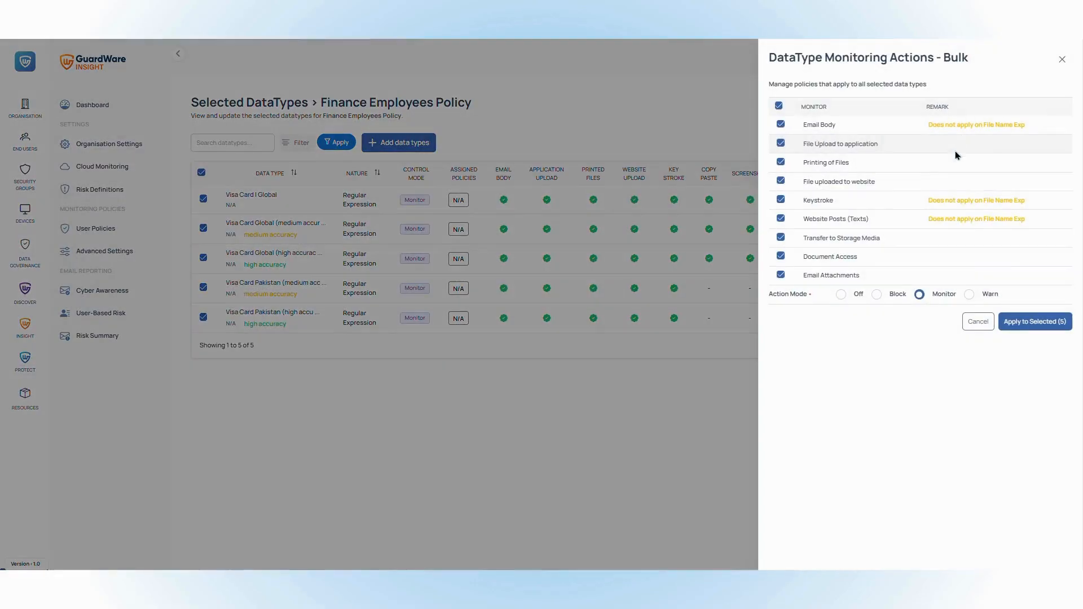
pyautogui.click(1032, 321)
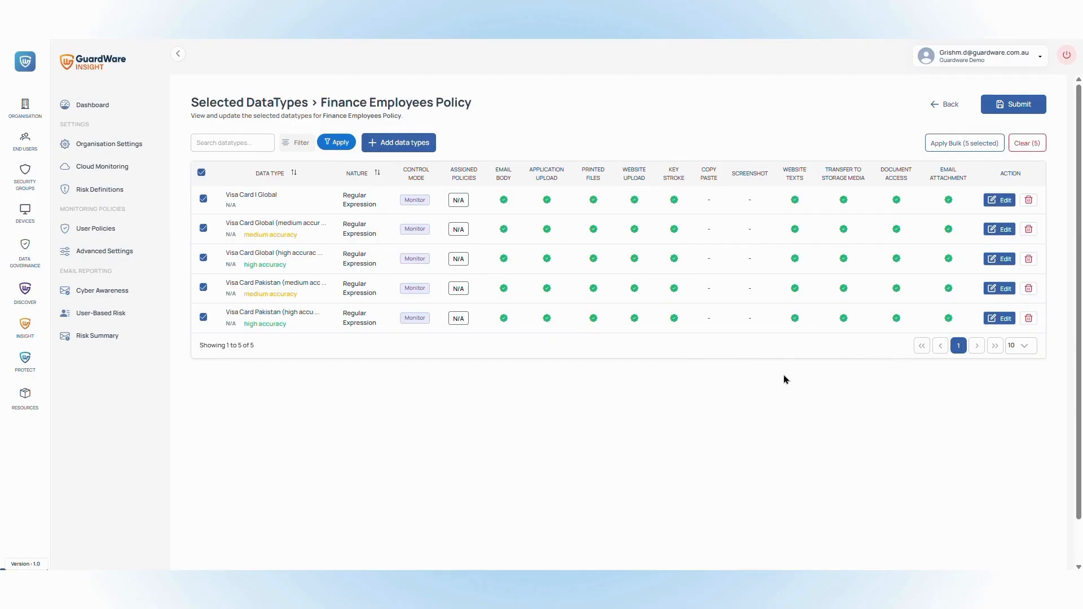